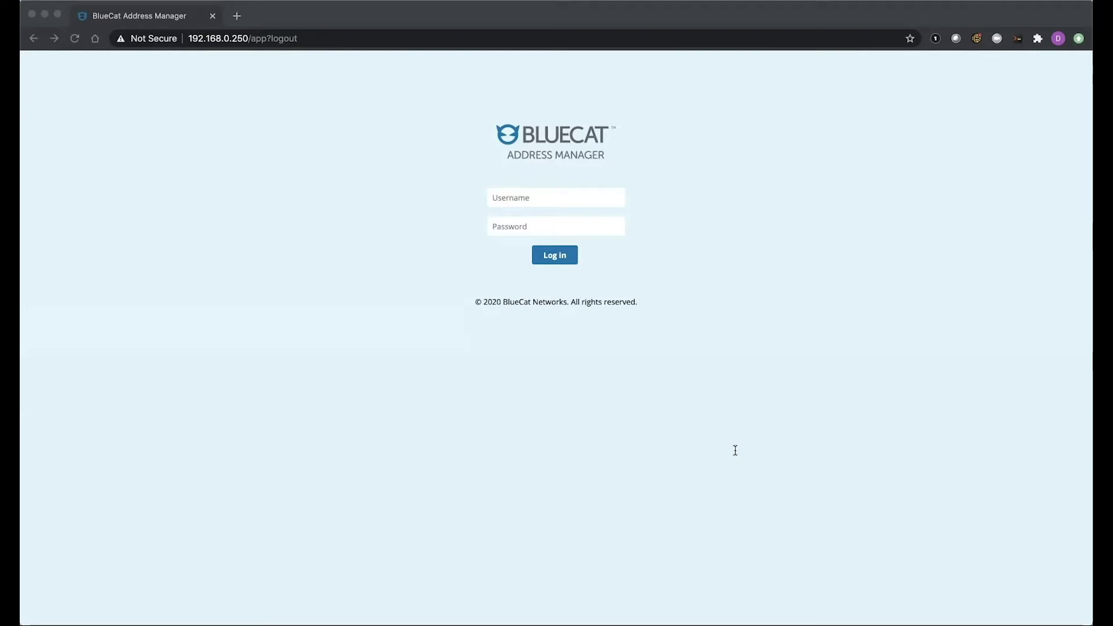
Autofill the saved login credentials and sign in to reach the My IPAM Home dashboard
key(super+backslash)
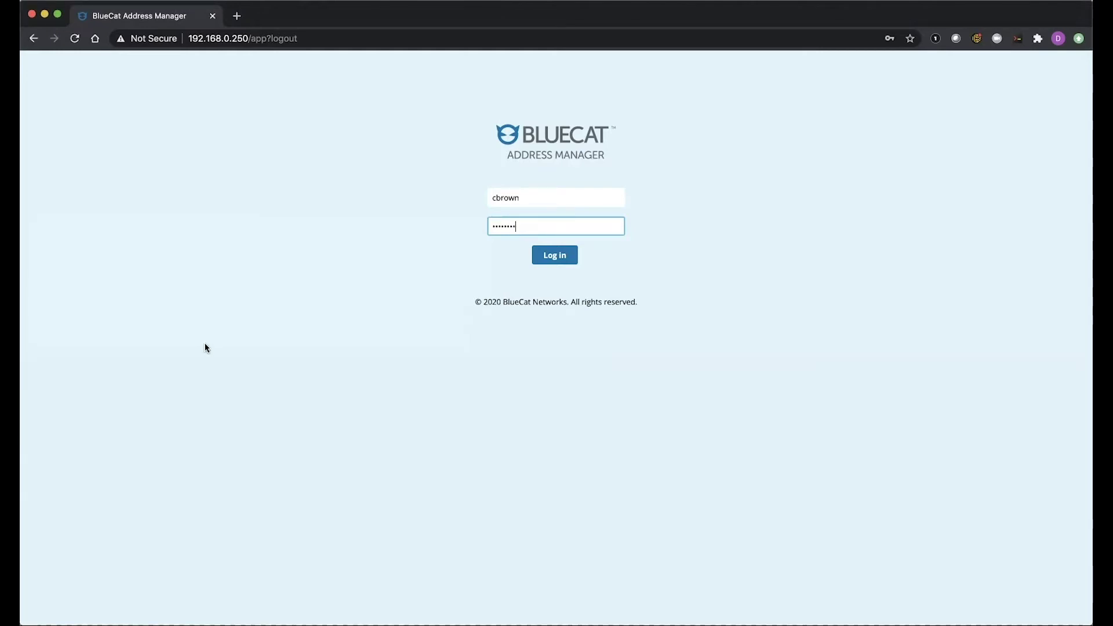
click(552, 255)
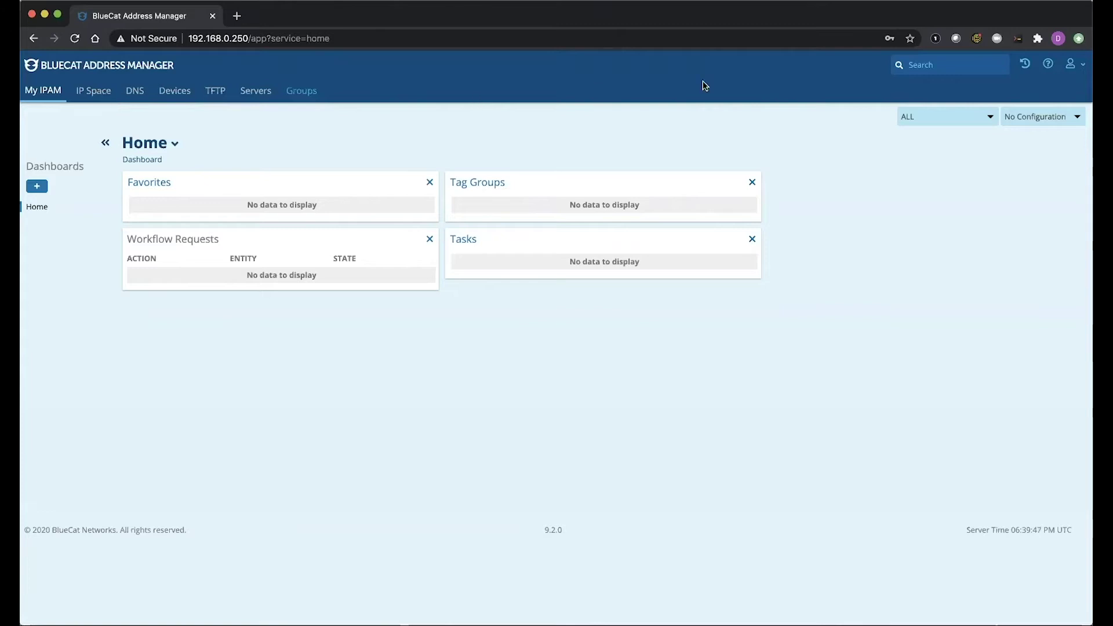
Go to default-configuration under Administration > Configurations and start a New Access Right
click(1077, 69)
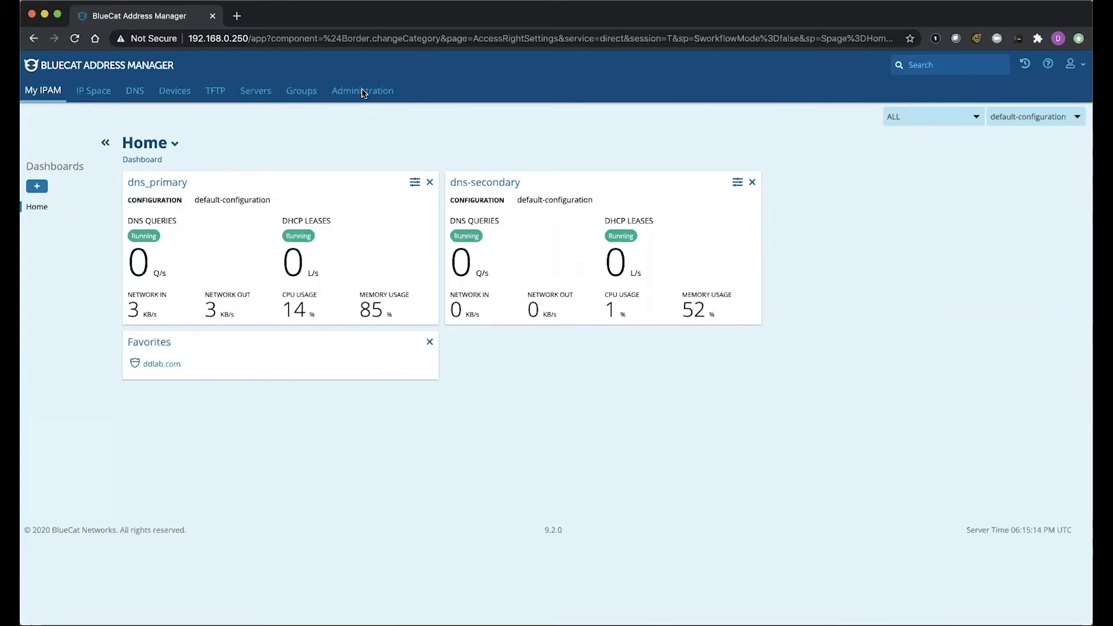
click(363, 92)
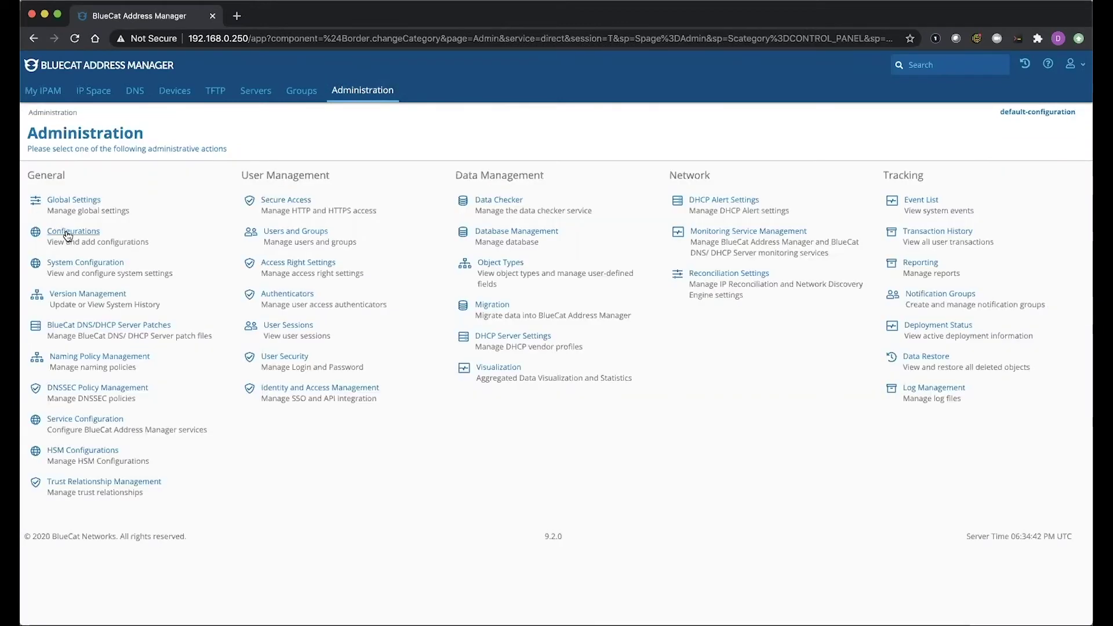
click(67, 232)
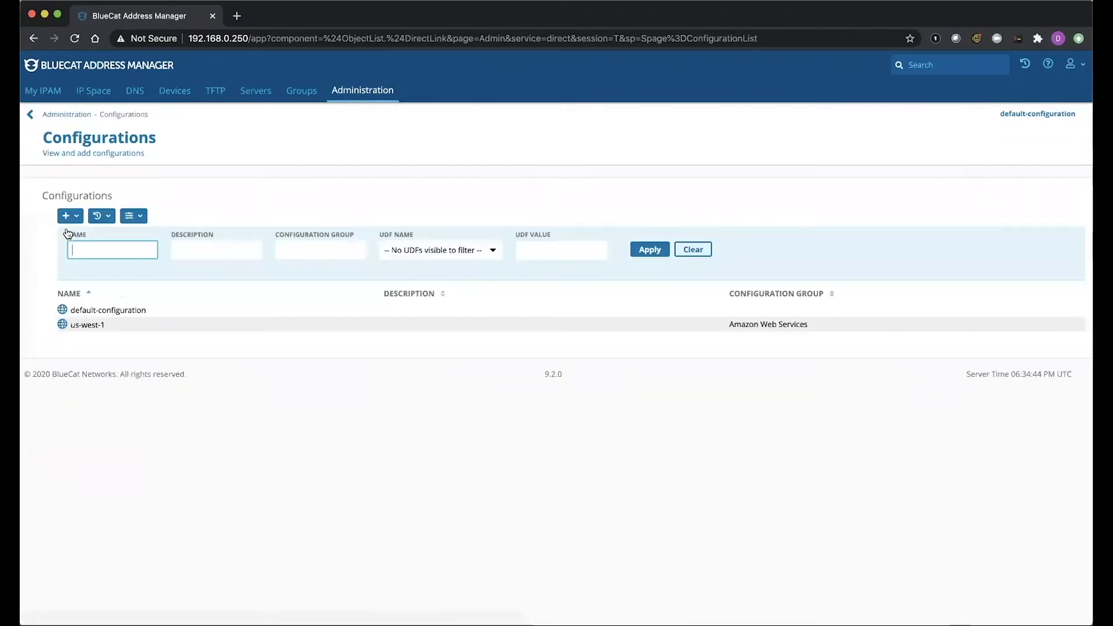
click(119, 317)
scroll(115, 196, down, 6)
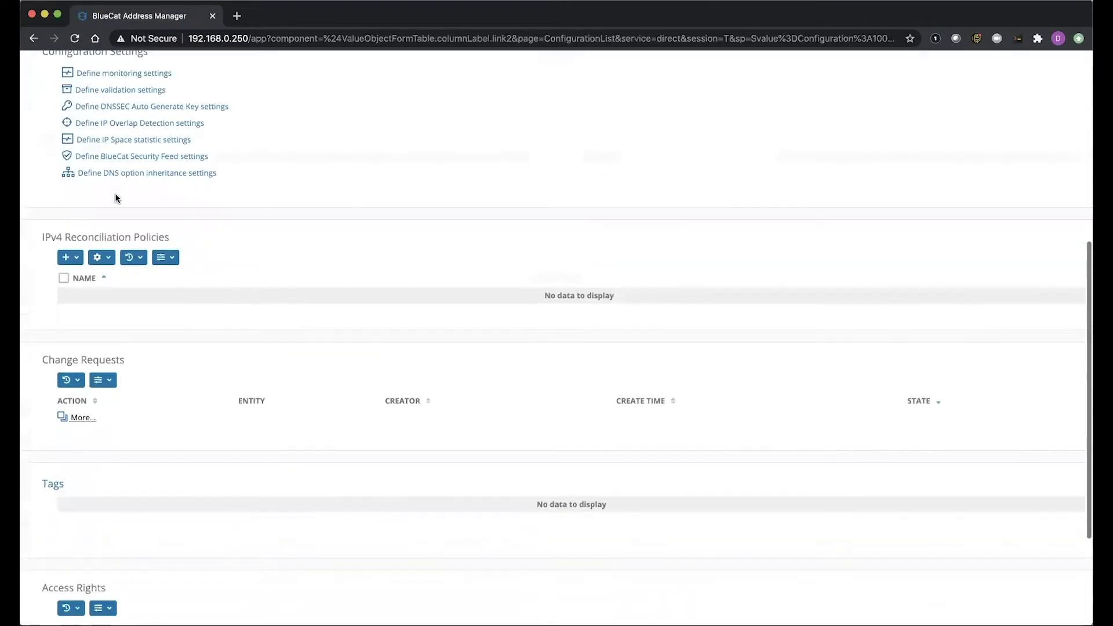
scroll(115, 194, down, 5)
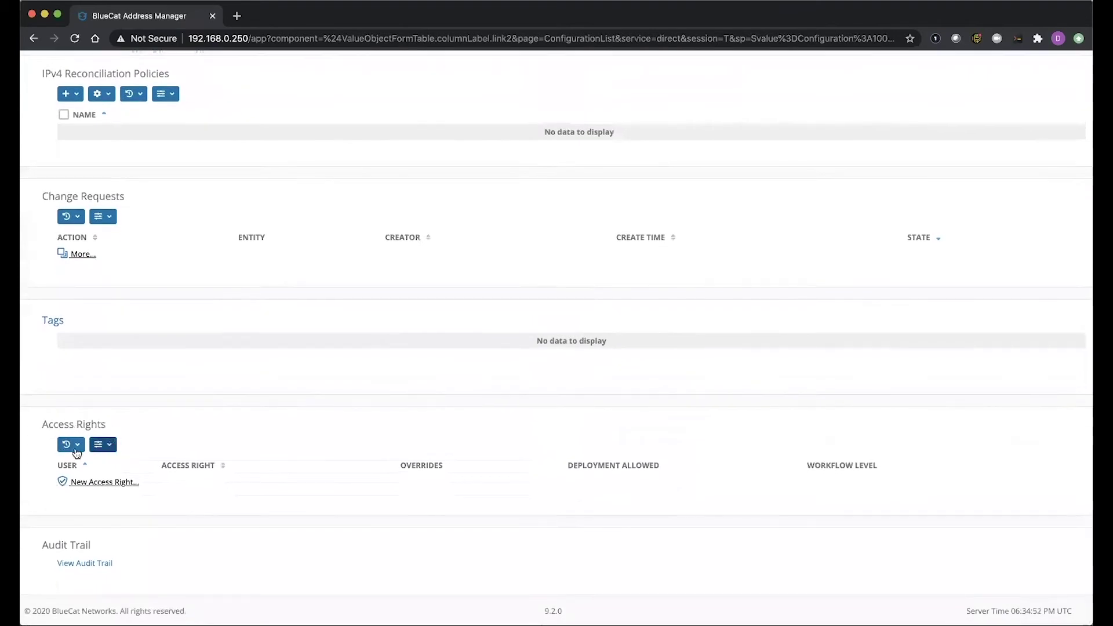
click(102, 486)
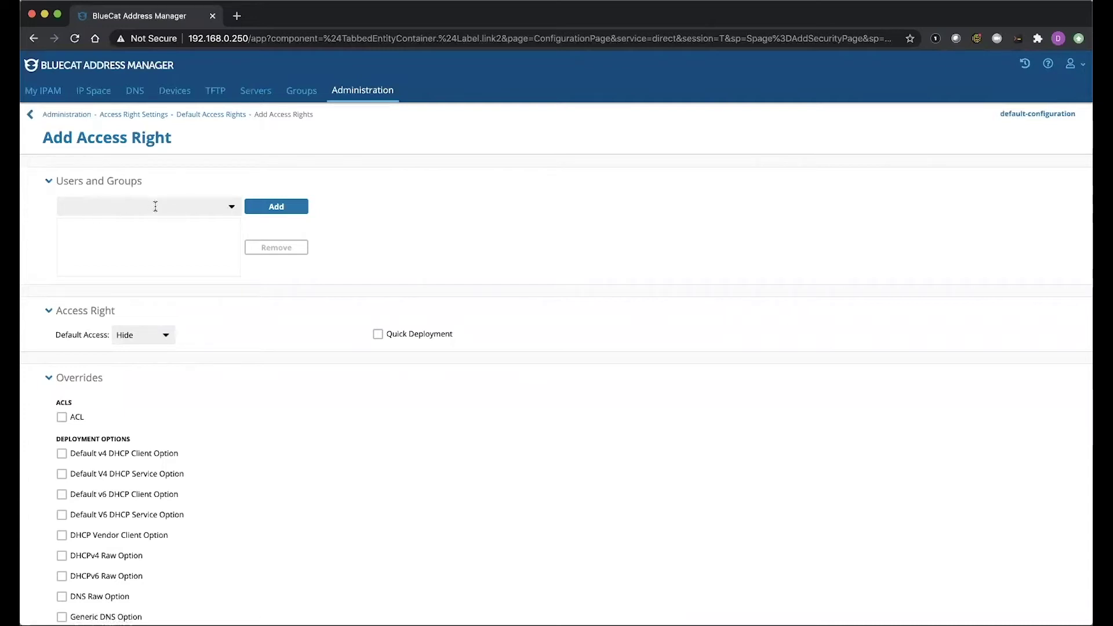
Add the cn=User-Admin LDAP group to the new access right
click(228, 207)
text(gw-min)
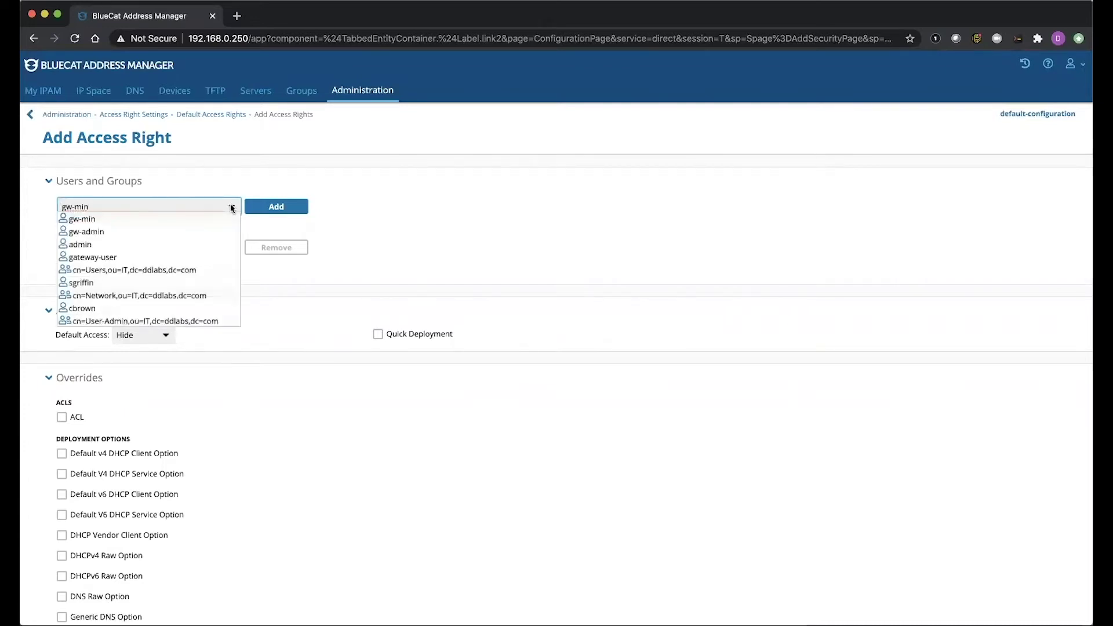
click(146, 320)
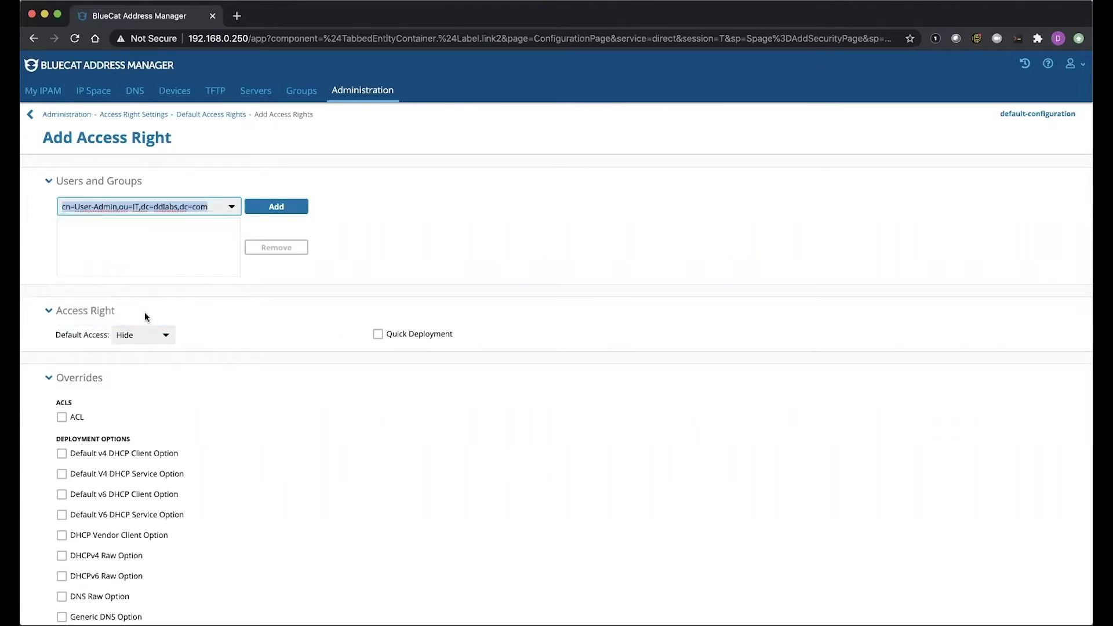
click(275, 207)
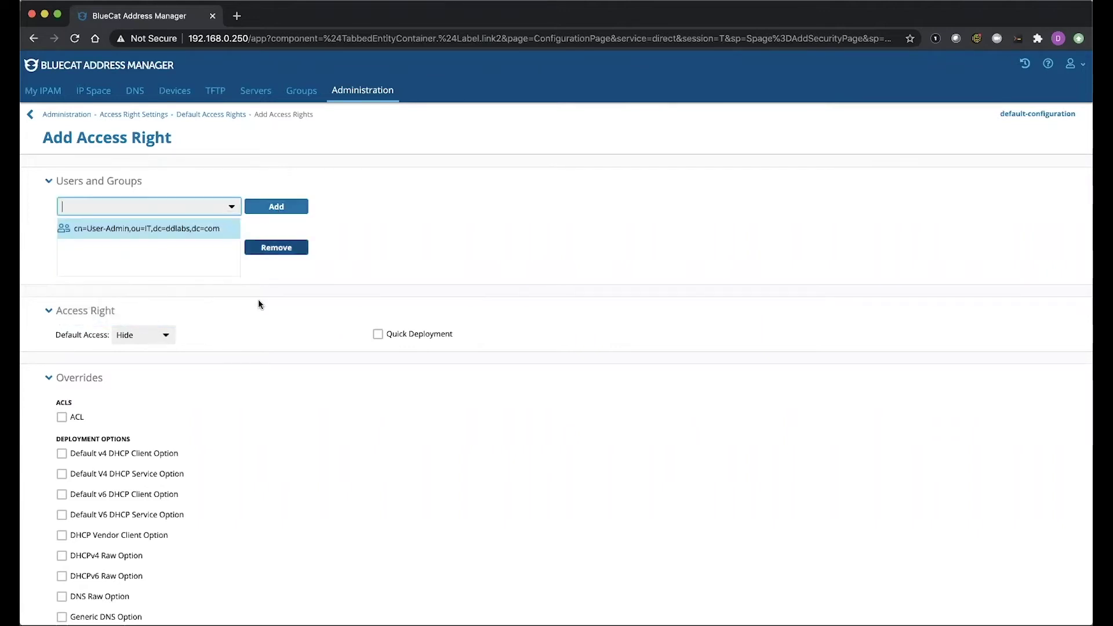
Set the access right's Default Access to View
scroll(259, 299, down, 5)
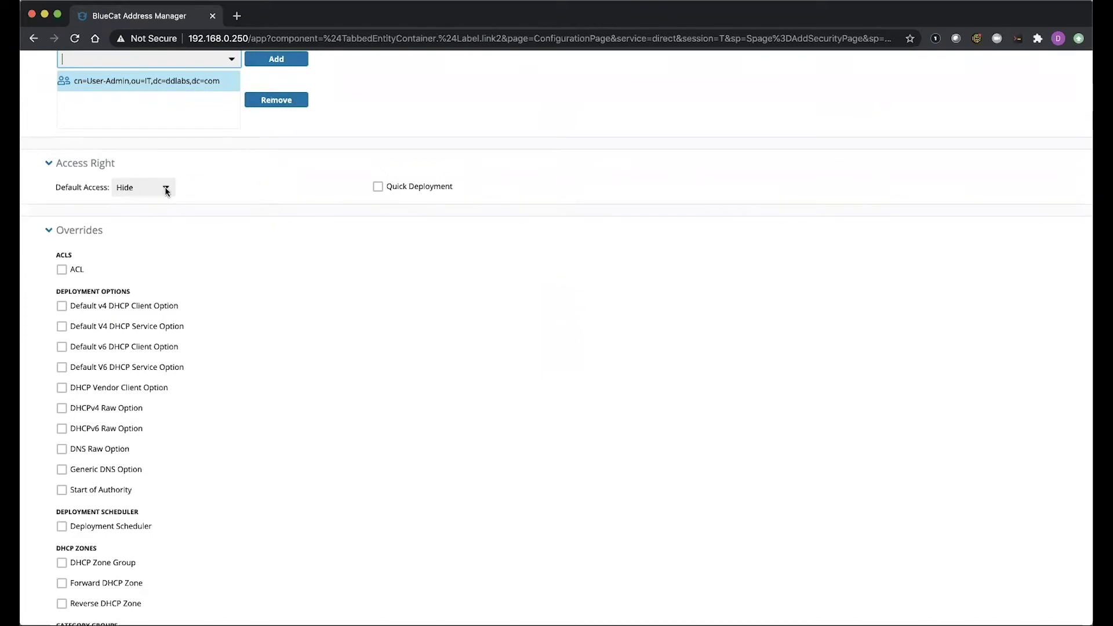
click(165, 187)
click(156, 199)
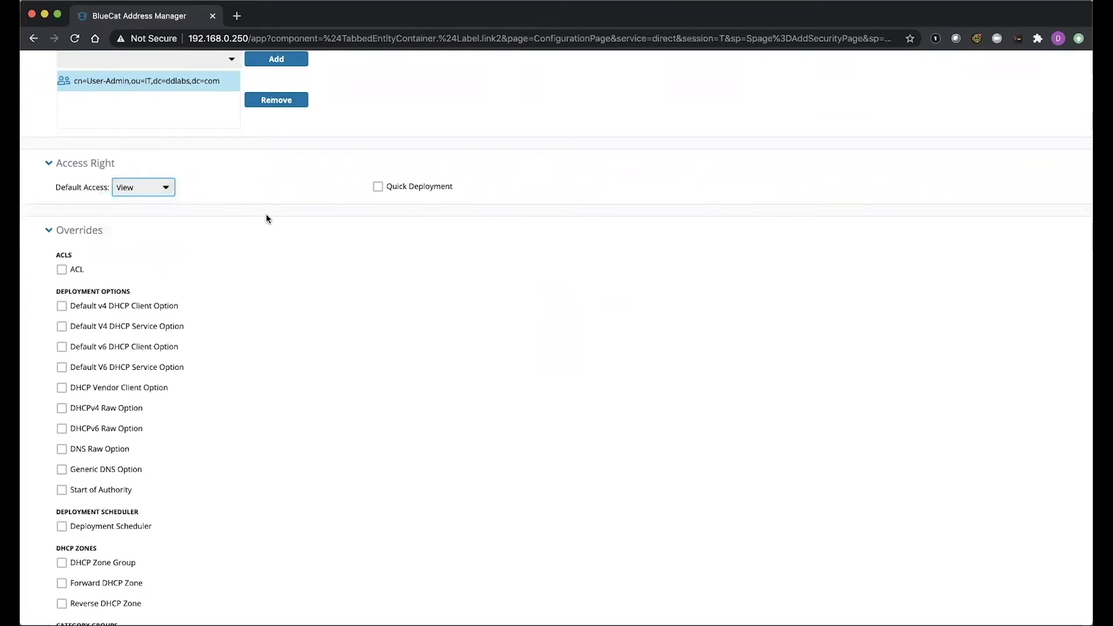
scroll(265, 216, down, 4)
Override IPv4 Address to Add and IPv4 DHCP Range to Full Access
scroll(265, 217, down, 6)
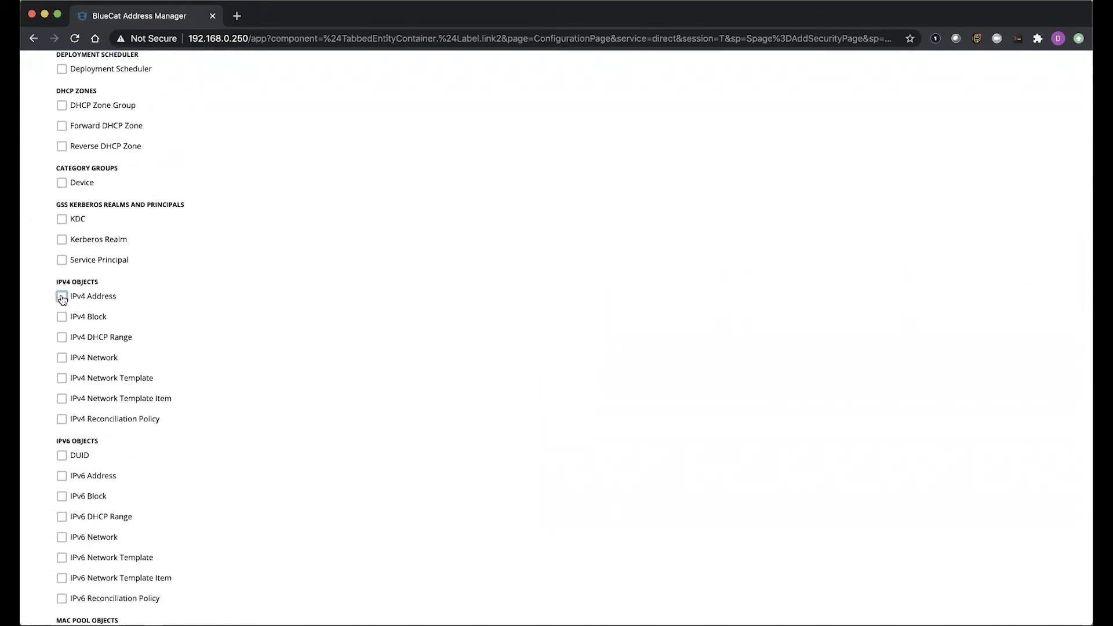
click(62, 298)
click(214, 298)
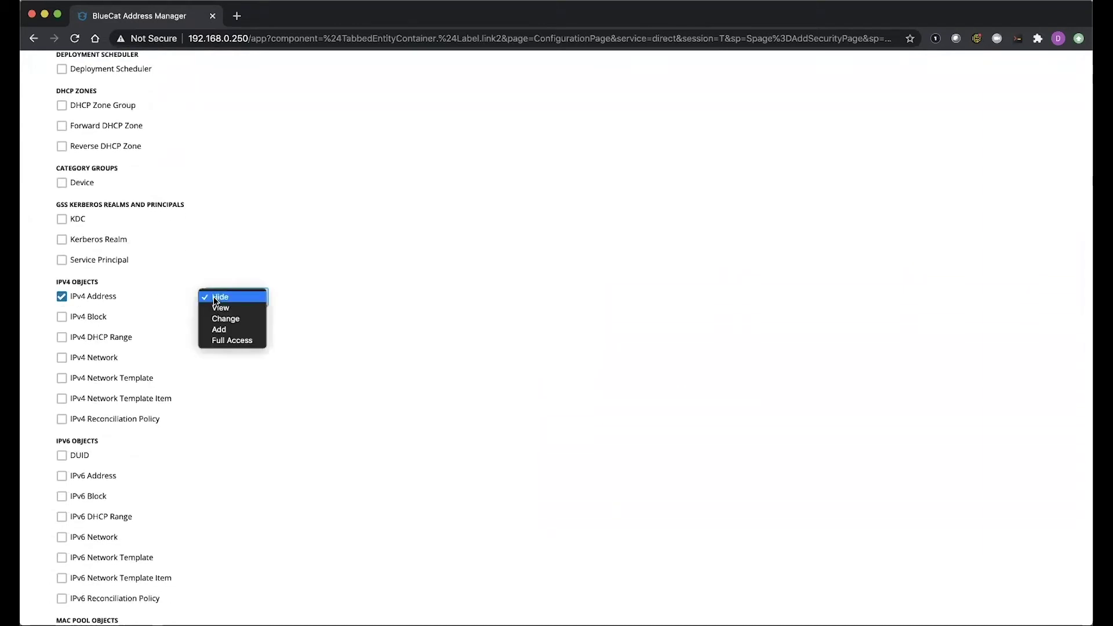
click(224, 335)
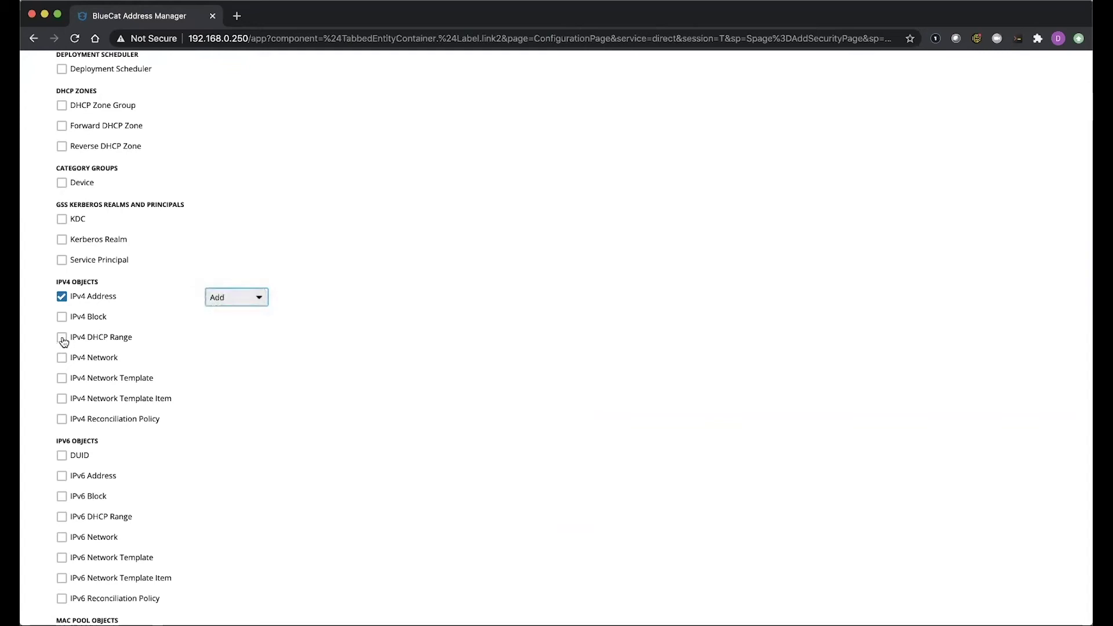
click(62, 337)
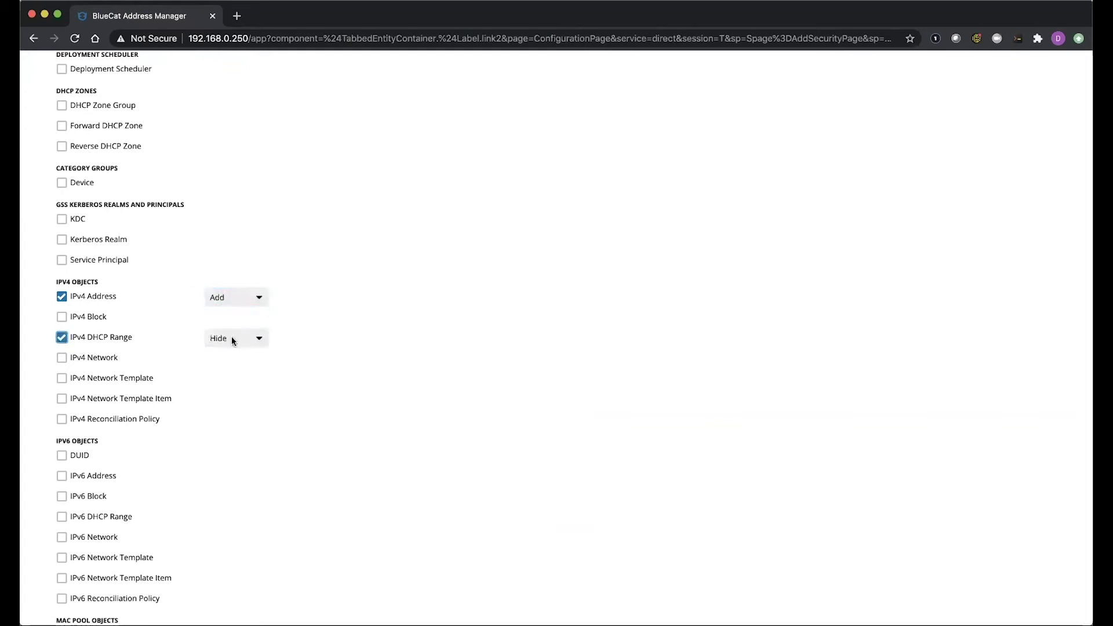
click(231, 337)
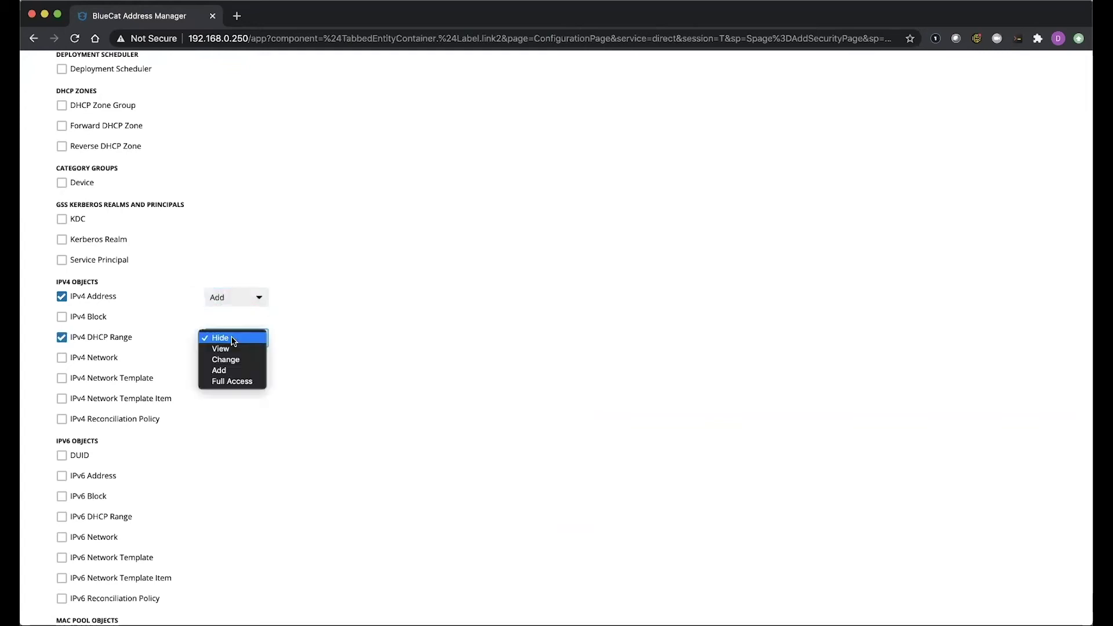
click(232, 382)
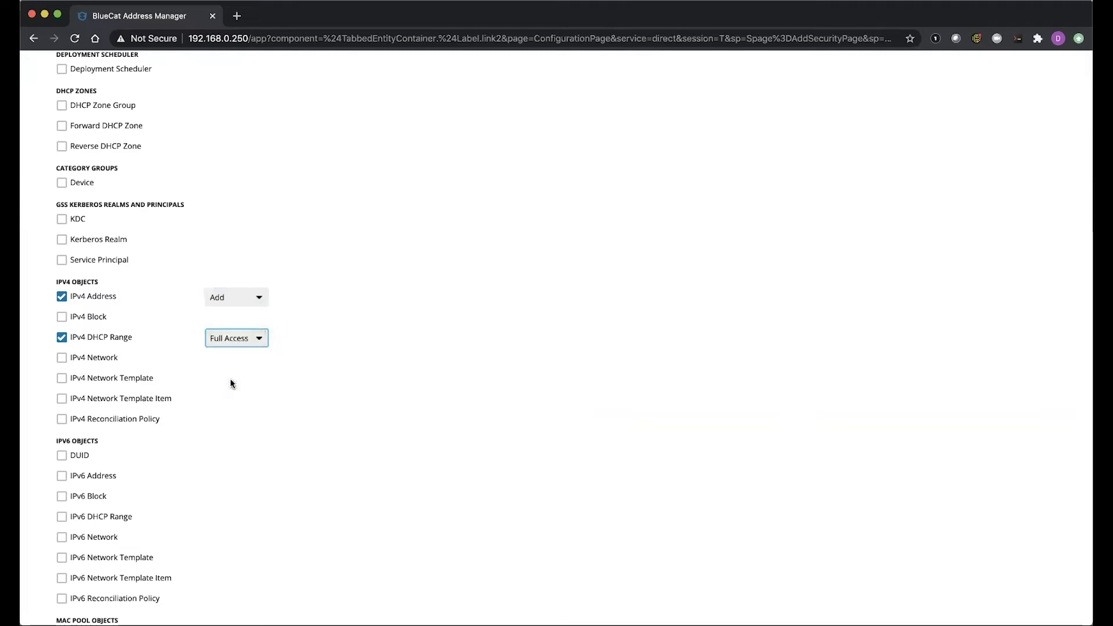
Override IPv6 Address to Add and IPv6 DHCP Range to Full Access
scroll(232, 379, down, 5)
click(62, 315)
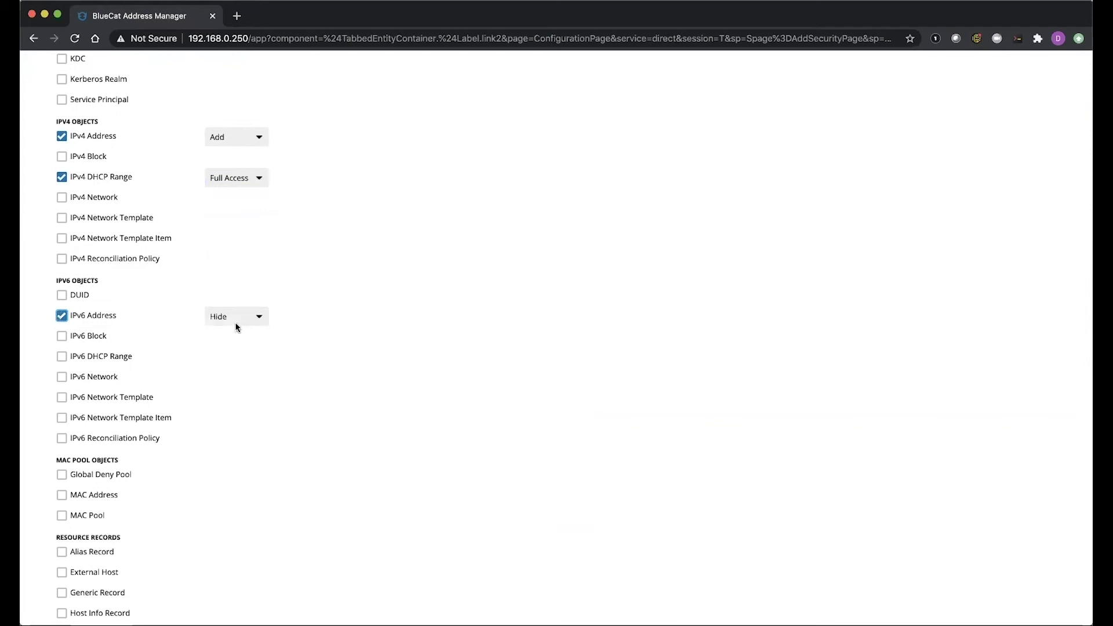
click(240, 318)
click(227, 350)
click(62, 356)
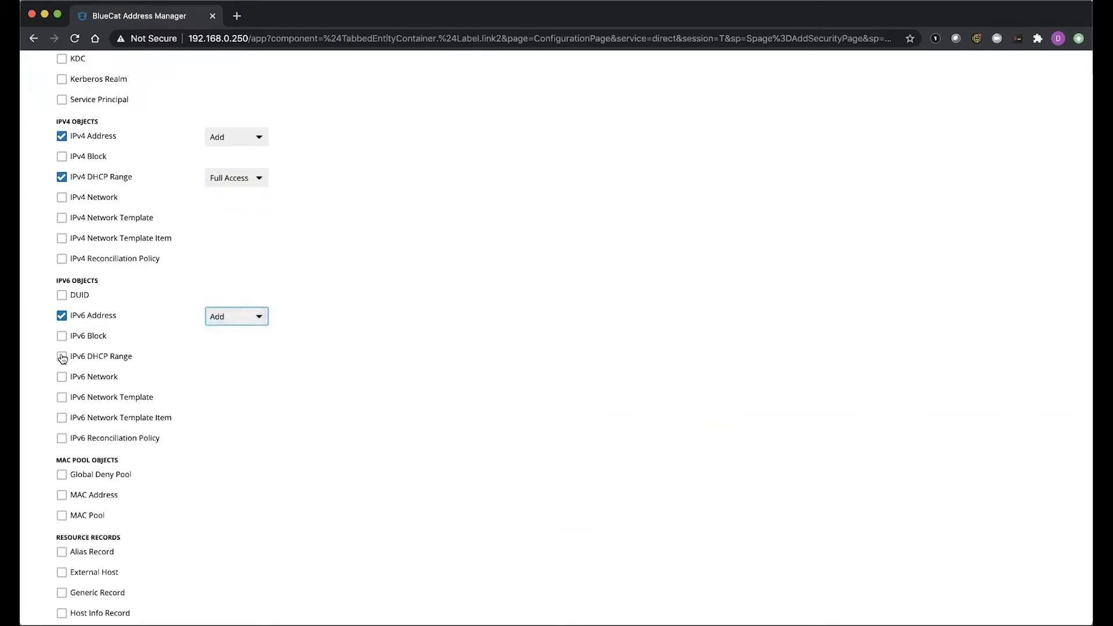
click(232, 362)
click(232, 401)
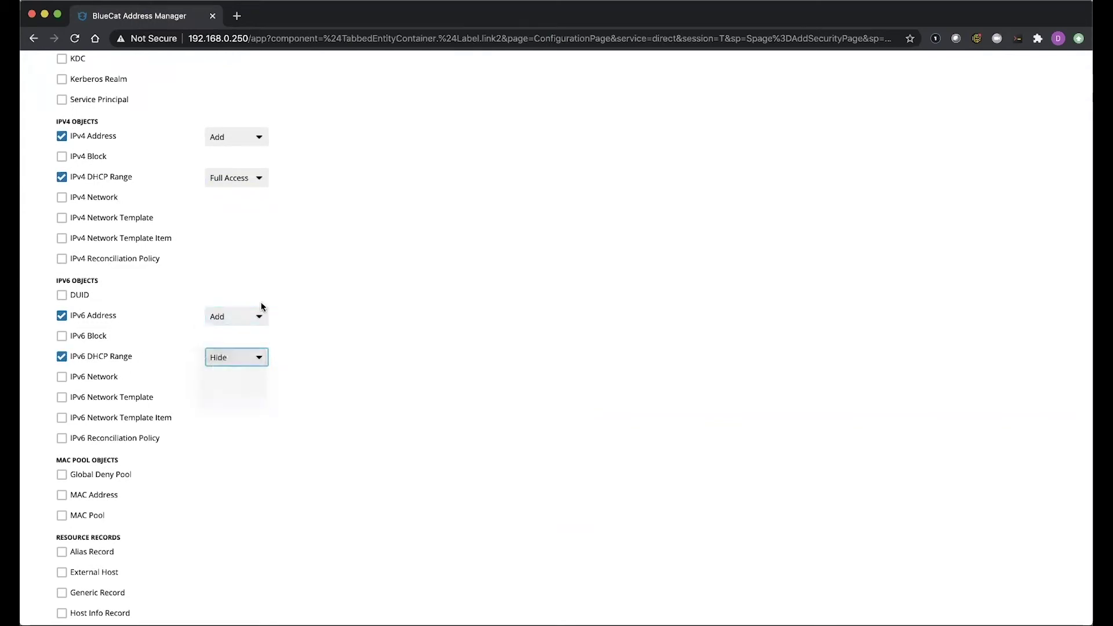
Tick the Alias, Host and Mail Exchanger Record overrides and give each Full Access
scroll(260, 306, down, 4)
scroll(261, 306, down, 9)
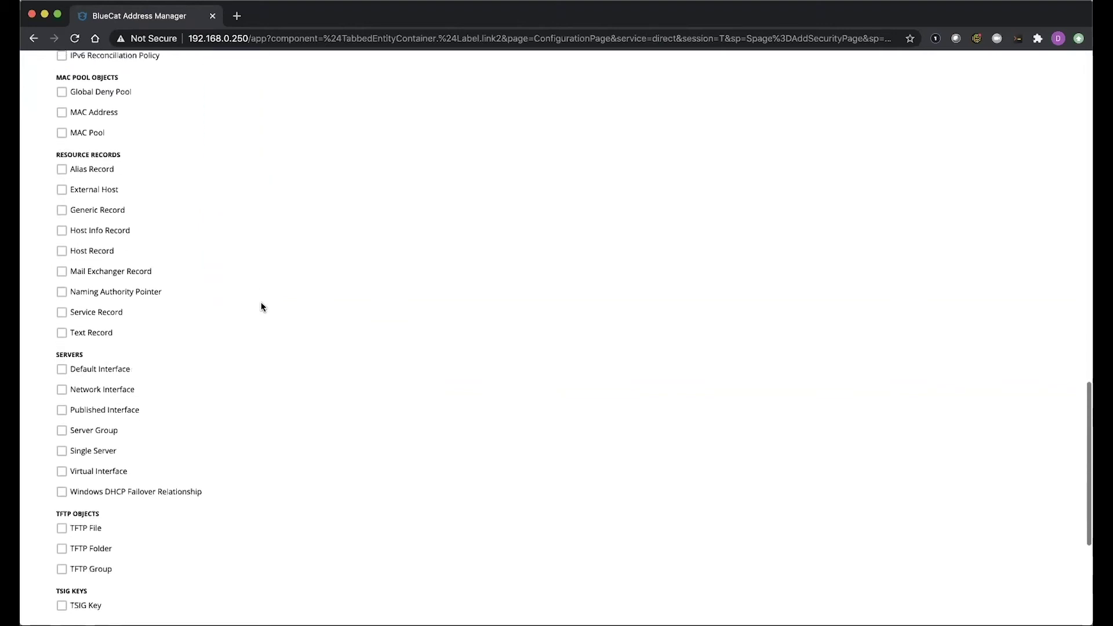
click(62, 162)
click(62, 243)
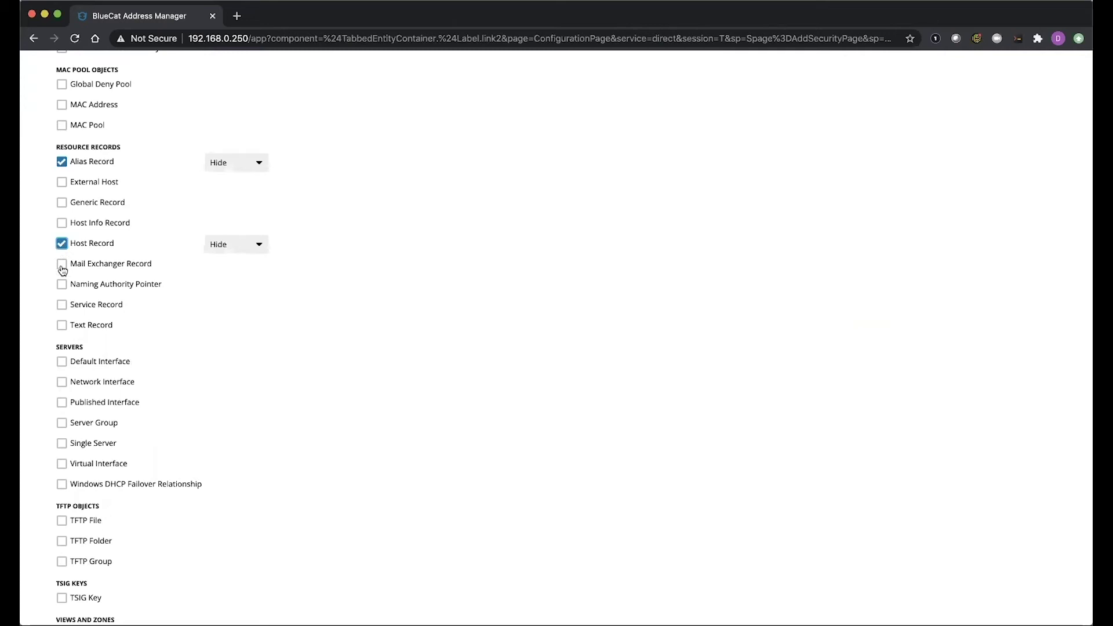
click(62, 268)
click(228, 168)
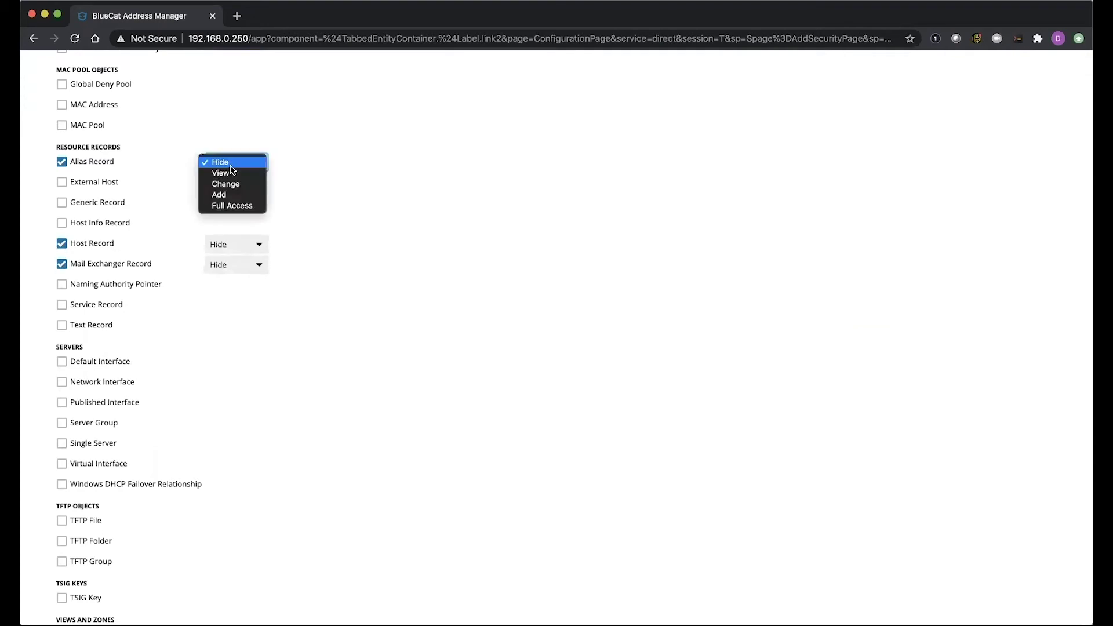
click(231, 206)
click(229, 245)
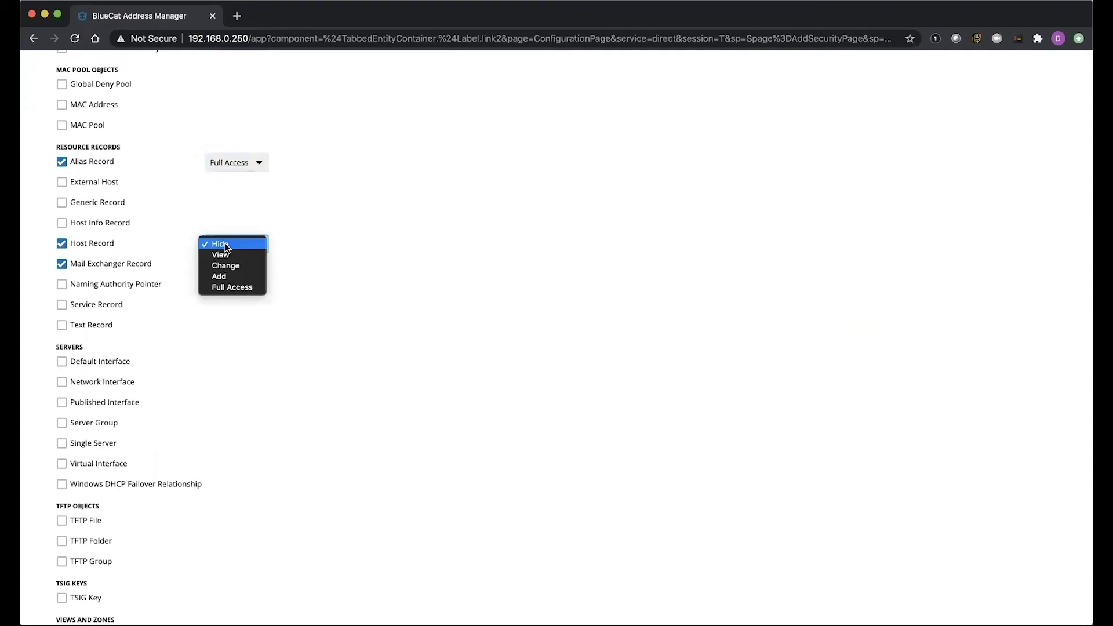
click(226, 286)
click(227, 265)
click(230, 308)
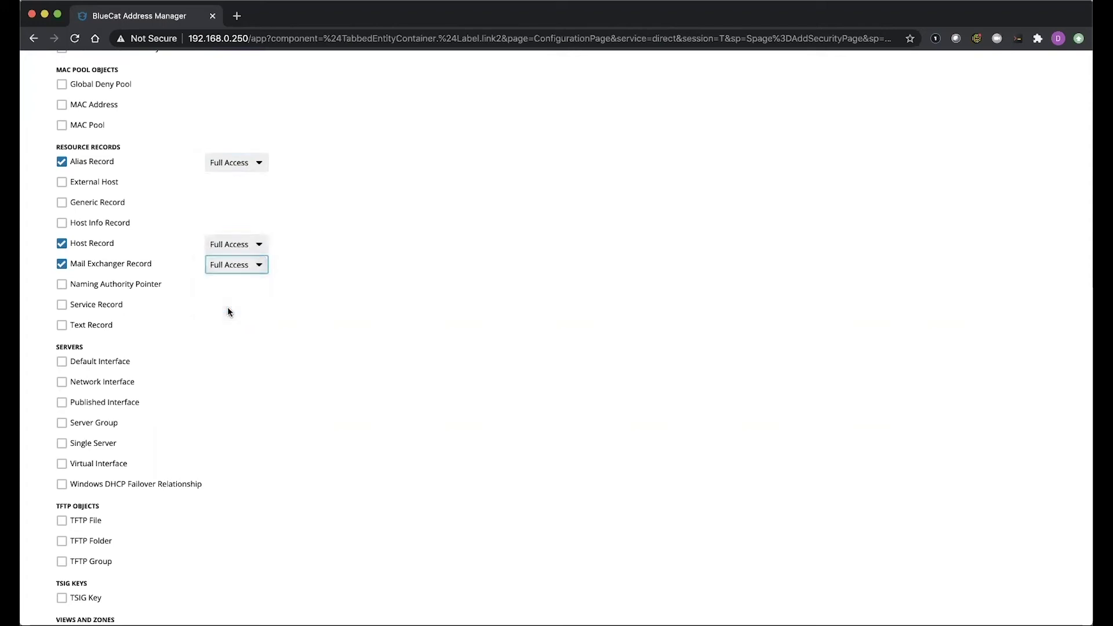
Save the access right so User-Admin appears with View access and overrides
scroll(275, 293, down, 3)
scroll(276, 294, down, 5)
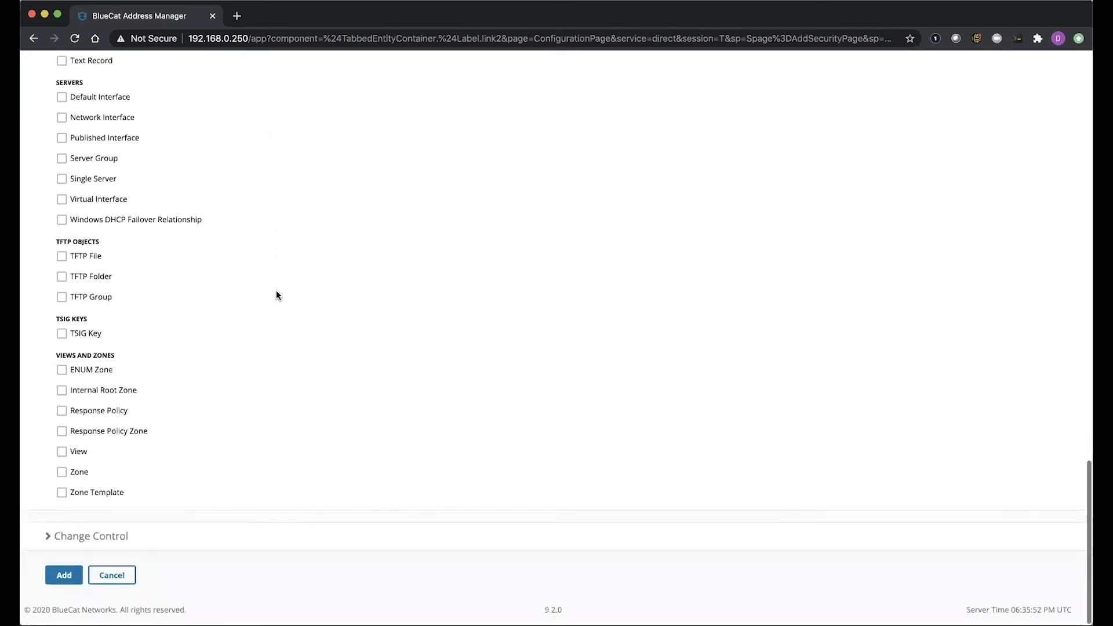
click(65, 578)
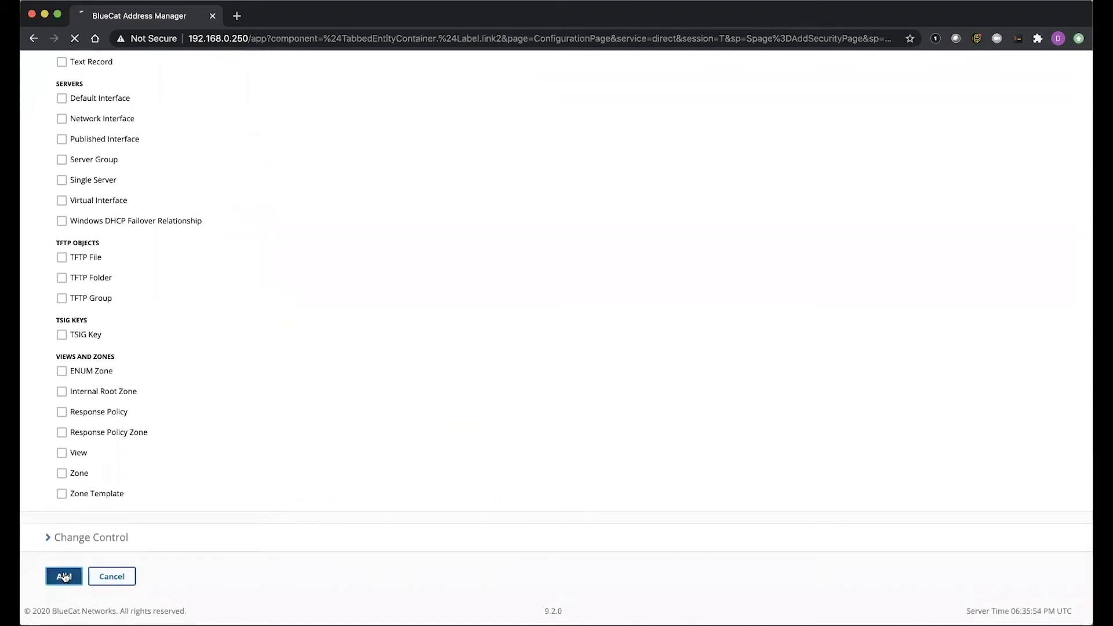
scroll(277, 455, down, 9)
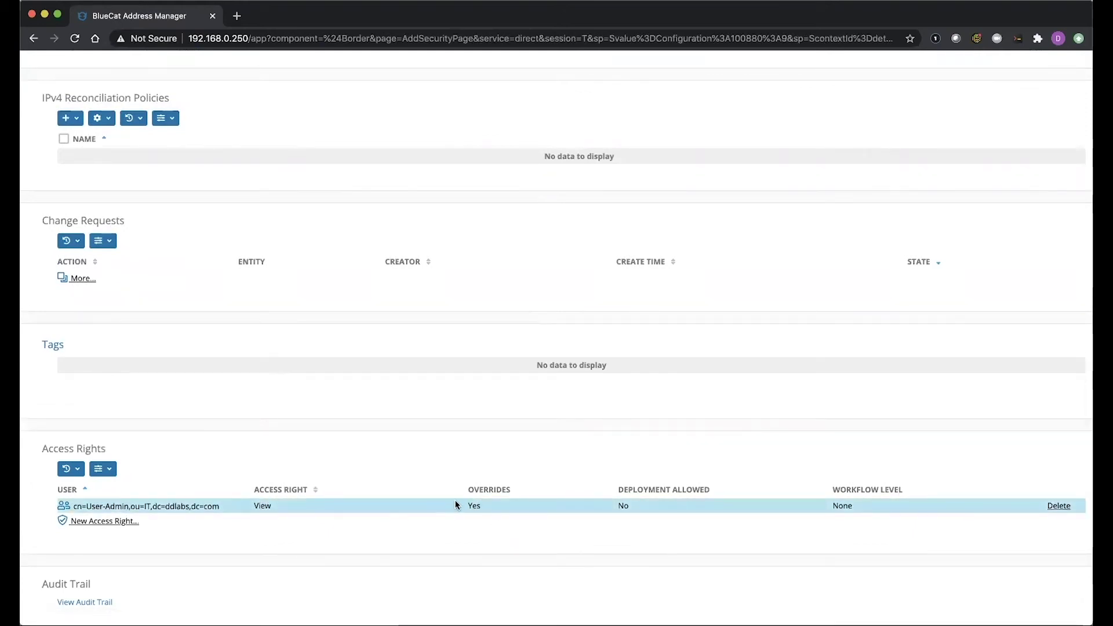
Log out of the admin session and sign back in with the test user's username and password
scroll(589, 514, up, 10)
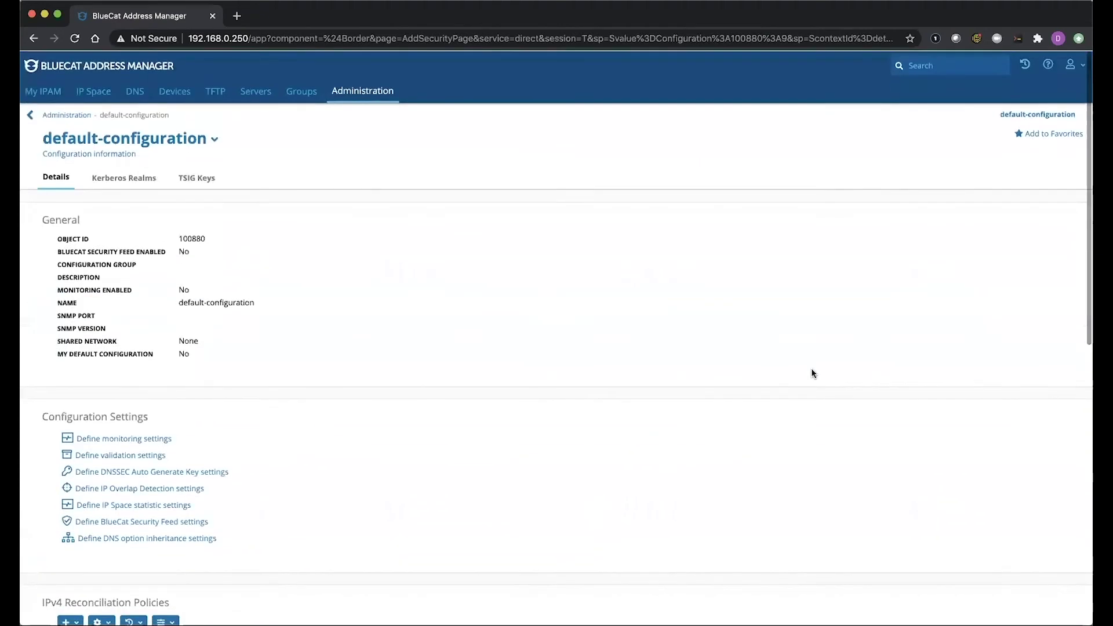
click(1073, 64)
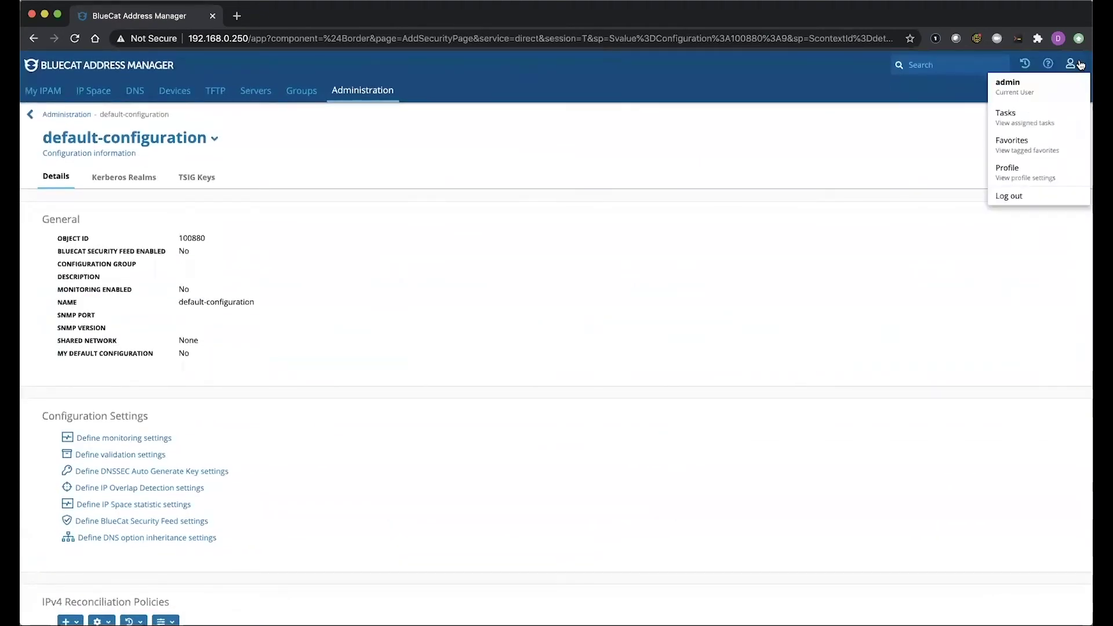
click(1011, 196)
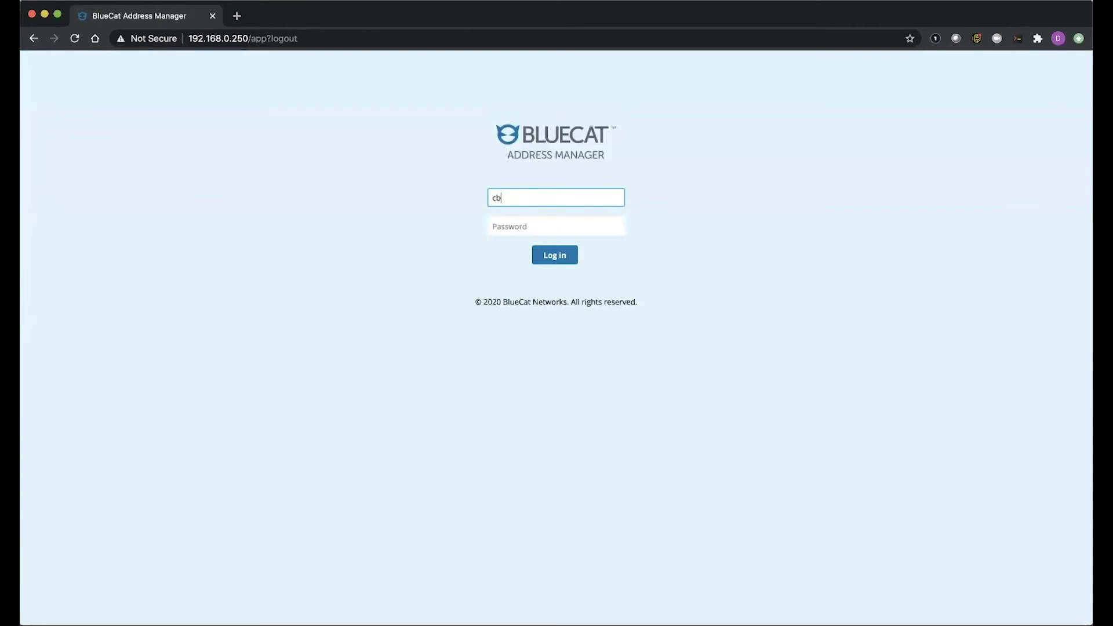
key(Tab)
text(****)
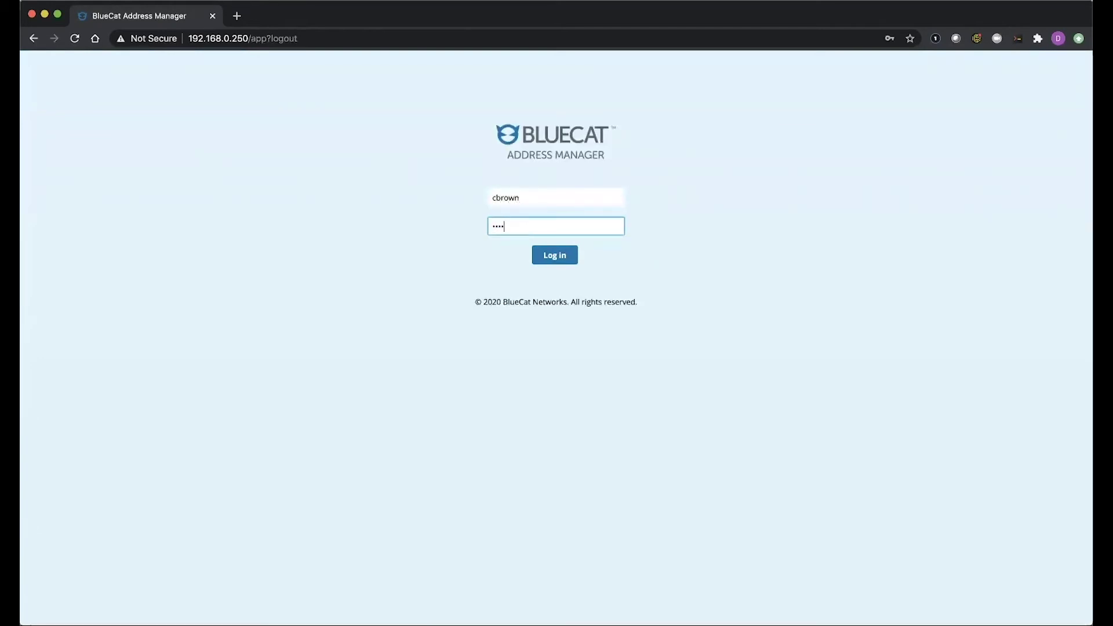
click(572, 256)
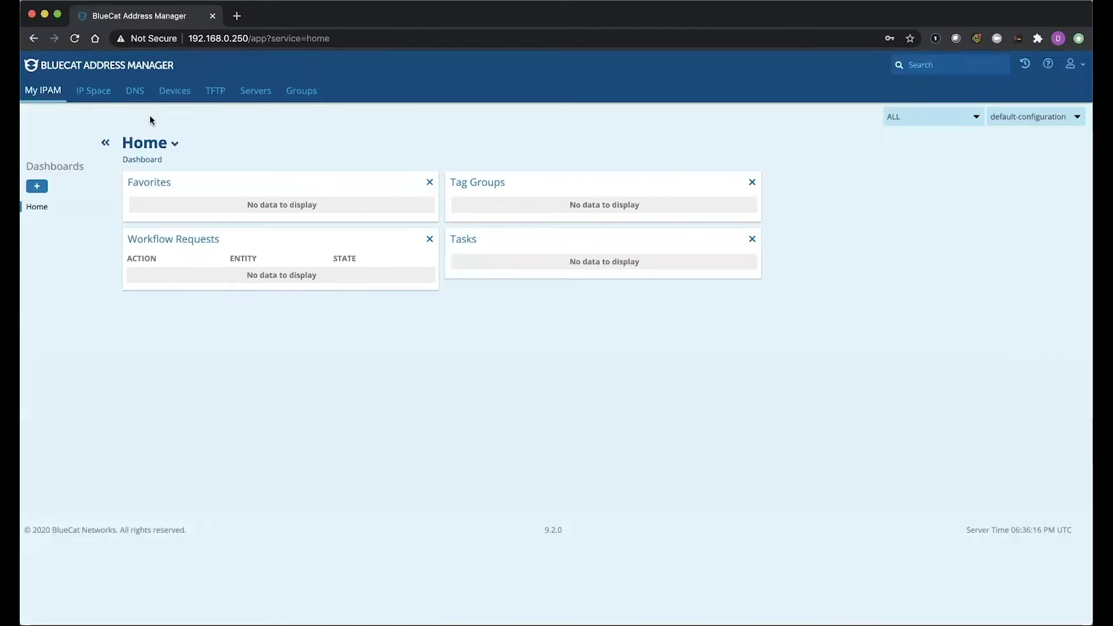
Browse IP Space to range 192.168.0.50 - 192.168.0.60 in 192.168.0.0/24 and open its actions
click(97, 91)
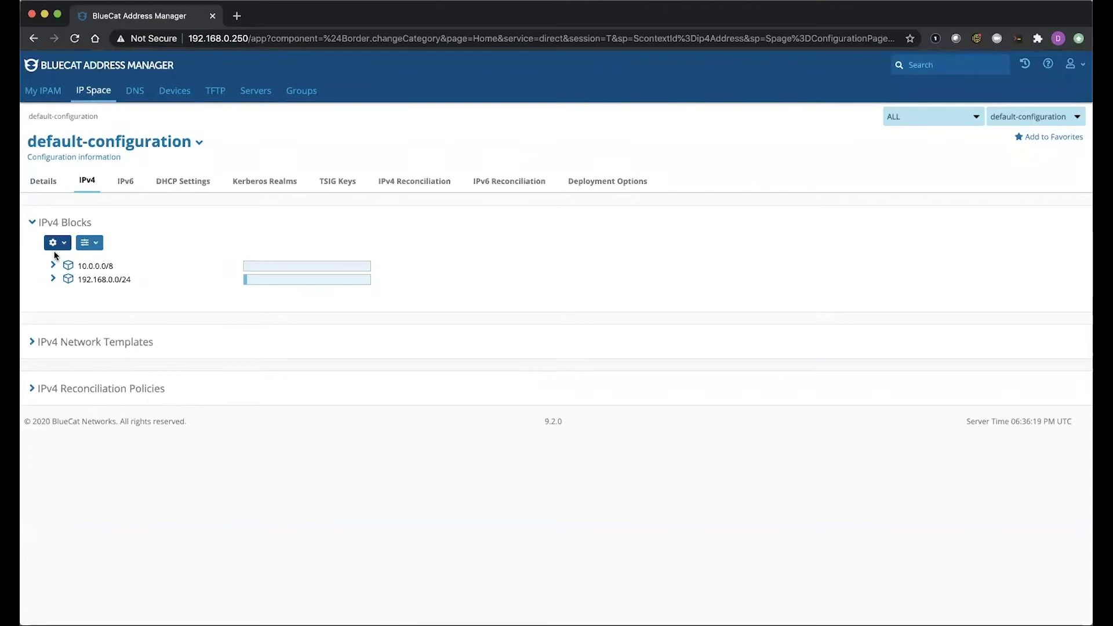
click(53, 278)
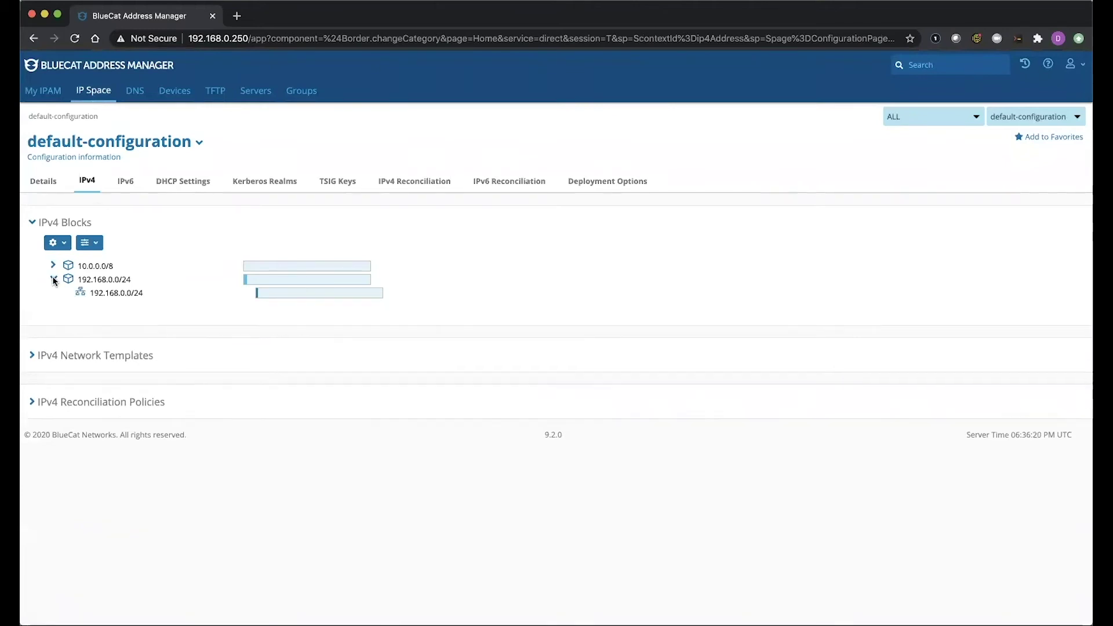
click(102, 293)
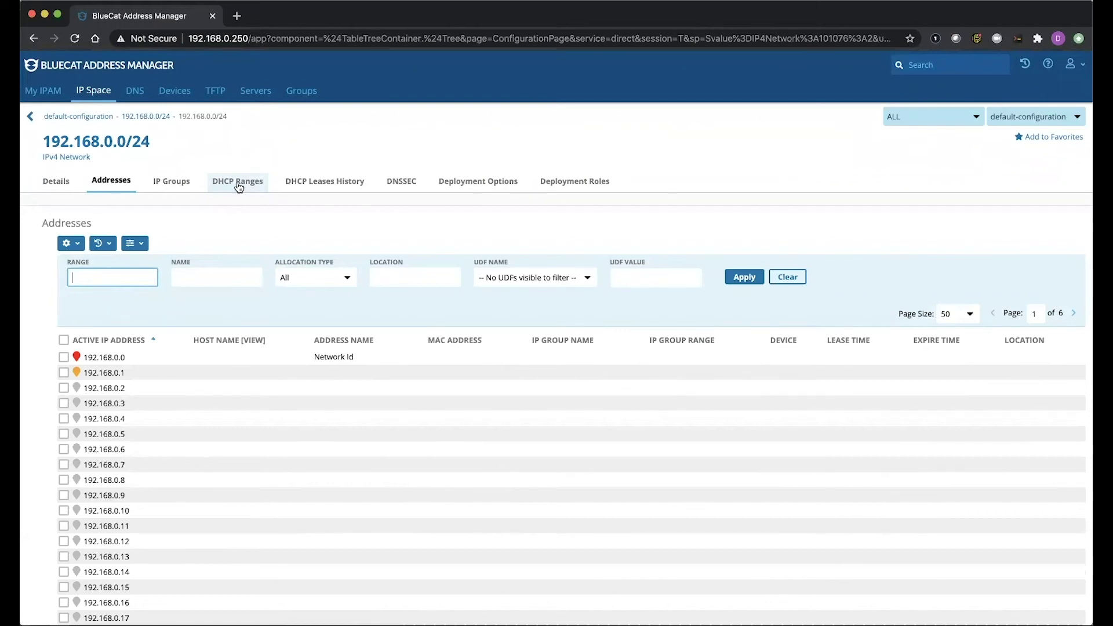
click(239, 183)
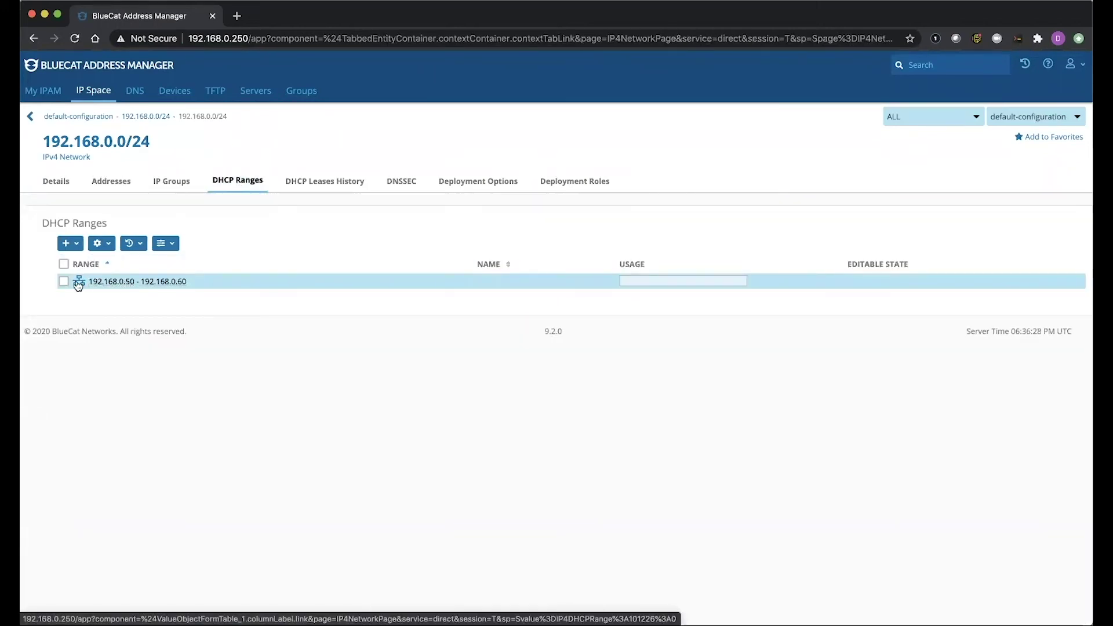
click(114, 286)
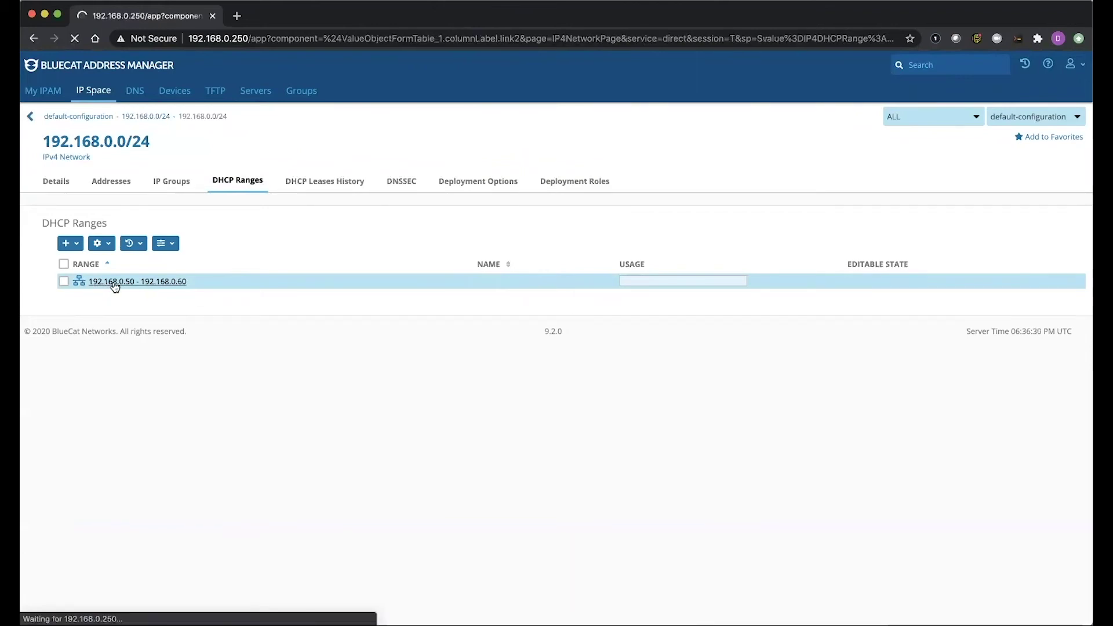
click(248, 144)
Edit the range and add a DHCP exclusion from 192.168.0.55 to 192.168.0.59
click(99, 167)
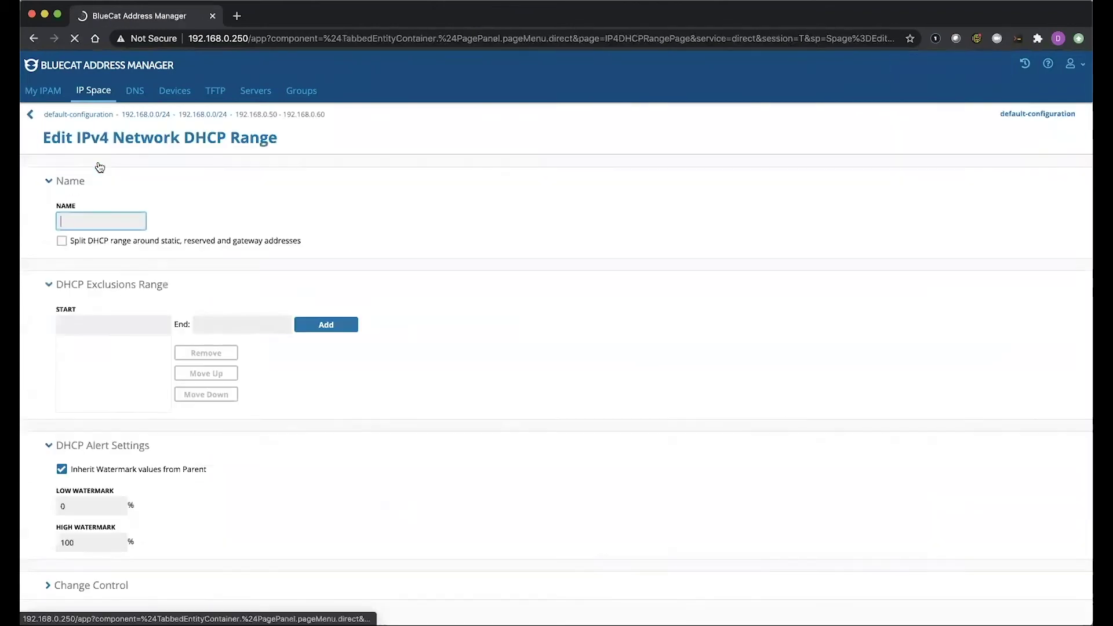
scroll(143, 277, down, 1)
scroll(143, 277, down, 1)
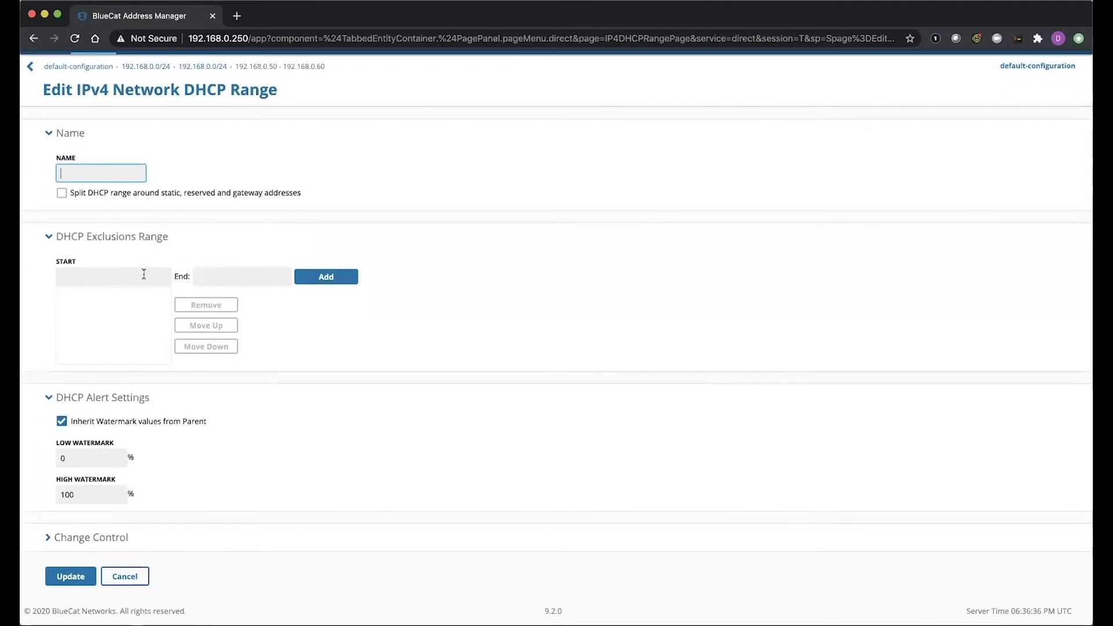
click(143, 274)
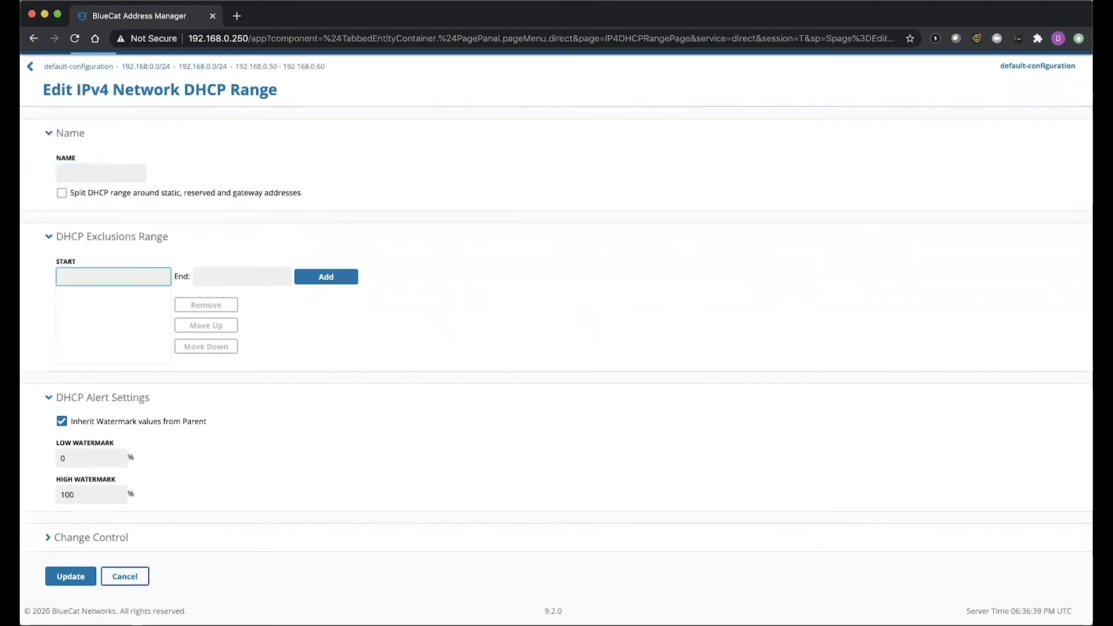
text(192.168.0.55)
key(Tab)
text(192)
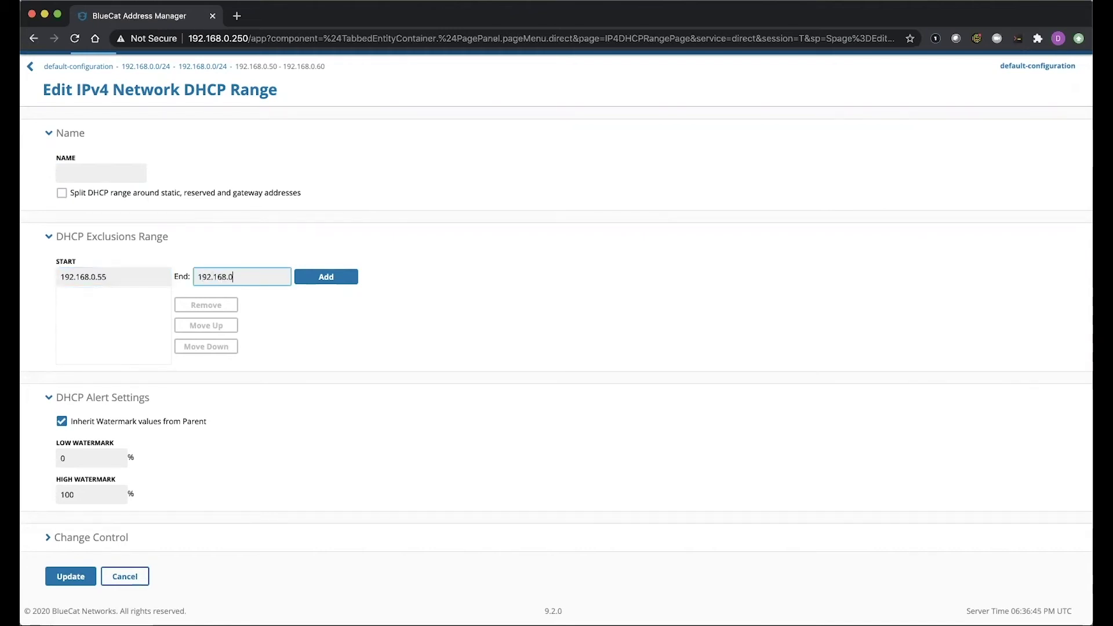
click(327, 279)
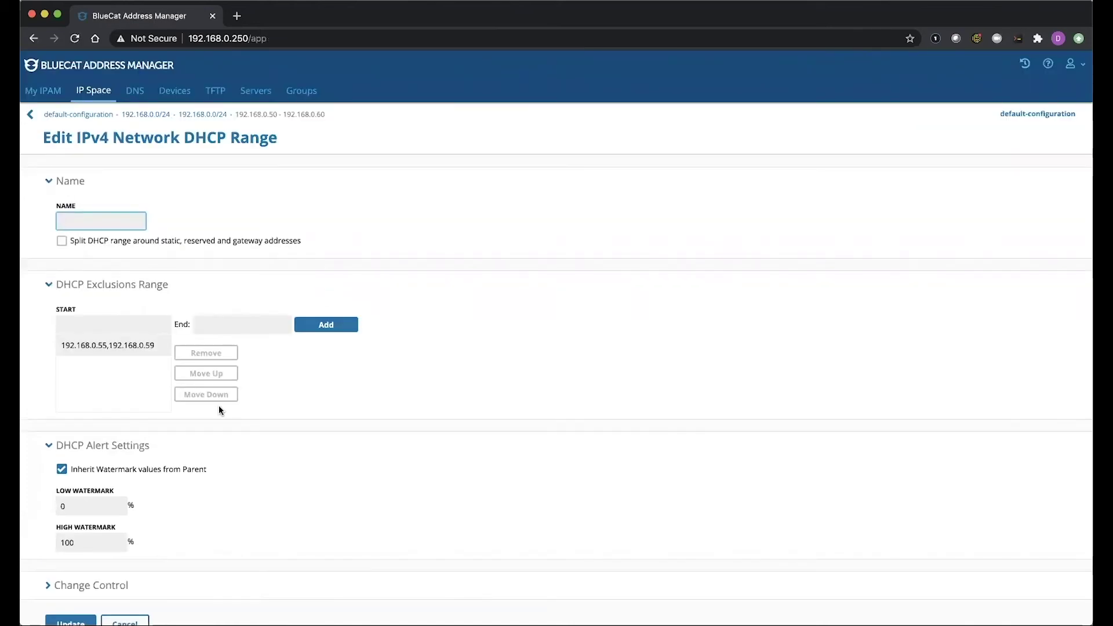
scroll(218, 406, down, 2)
Update the range, return to 192.168.0.0/24's DHCP ranges, and attempt Delete Selected on it
click(64, 575)
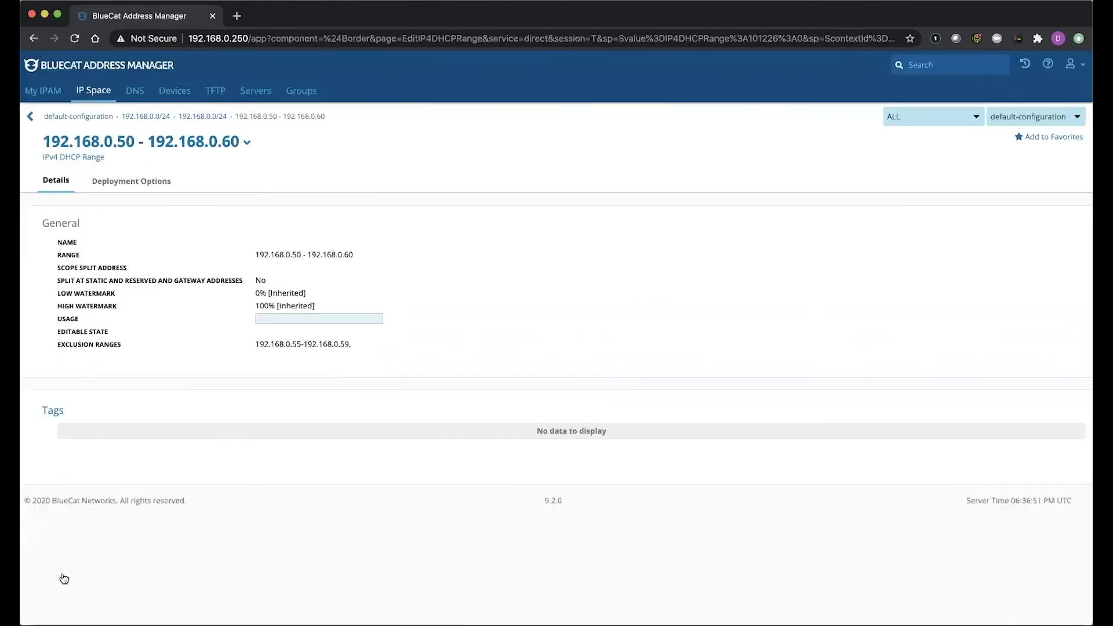
click(208, 118)
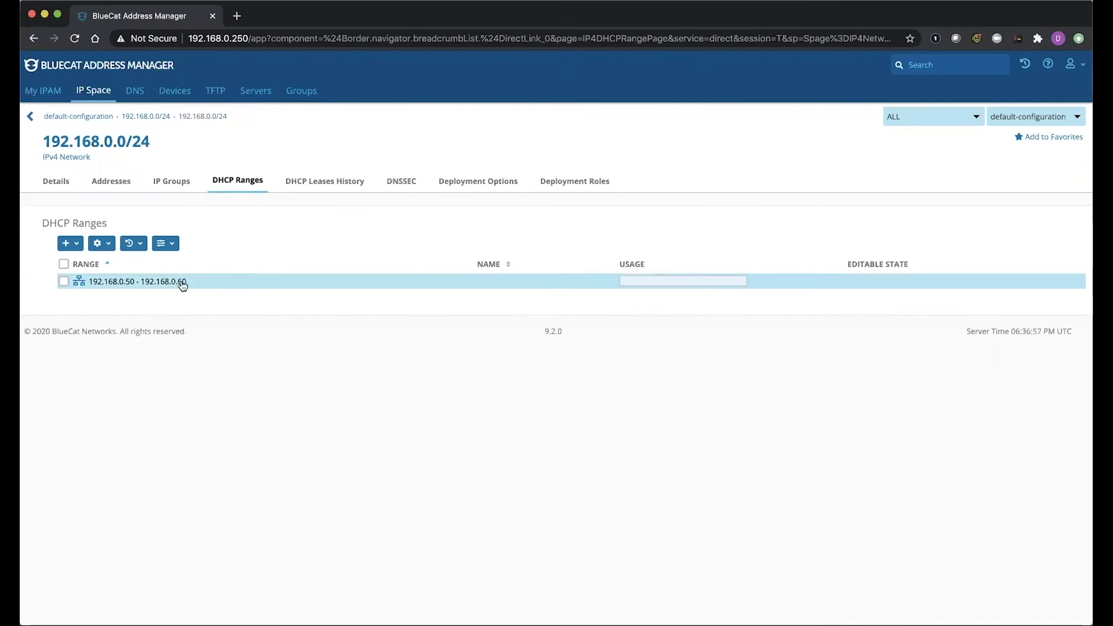
click(64, 281)
click(101, 242)
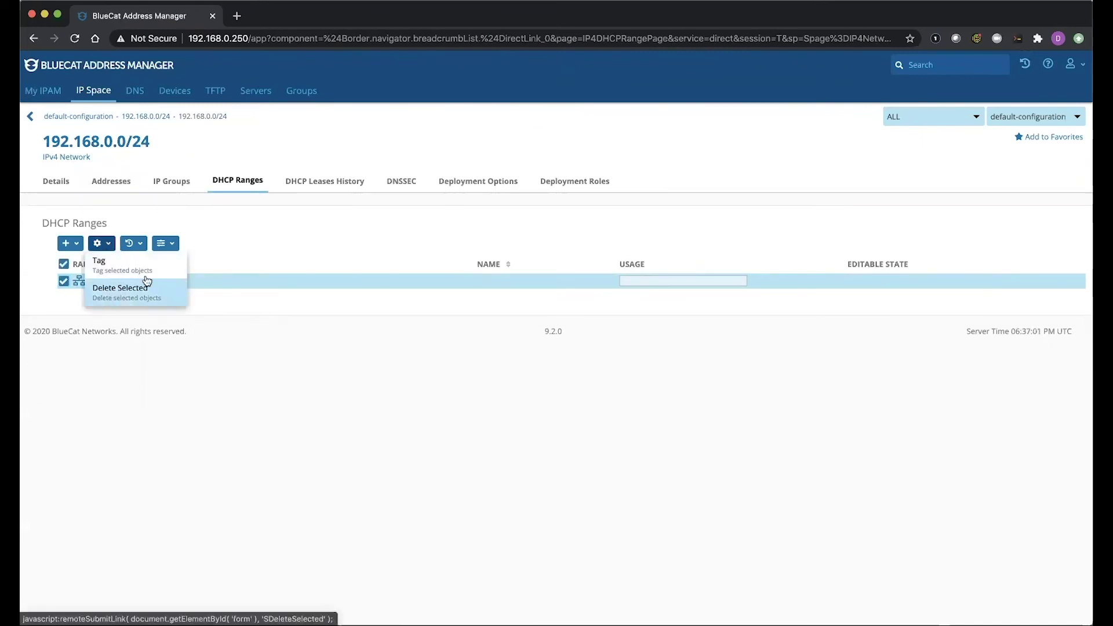
click(283, 313)
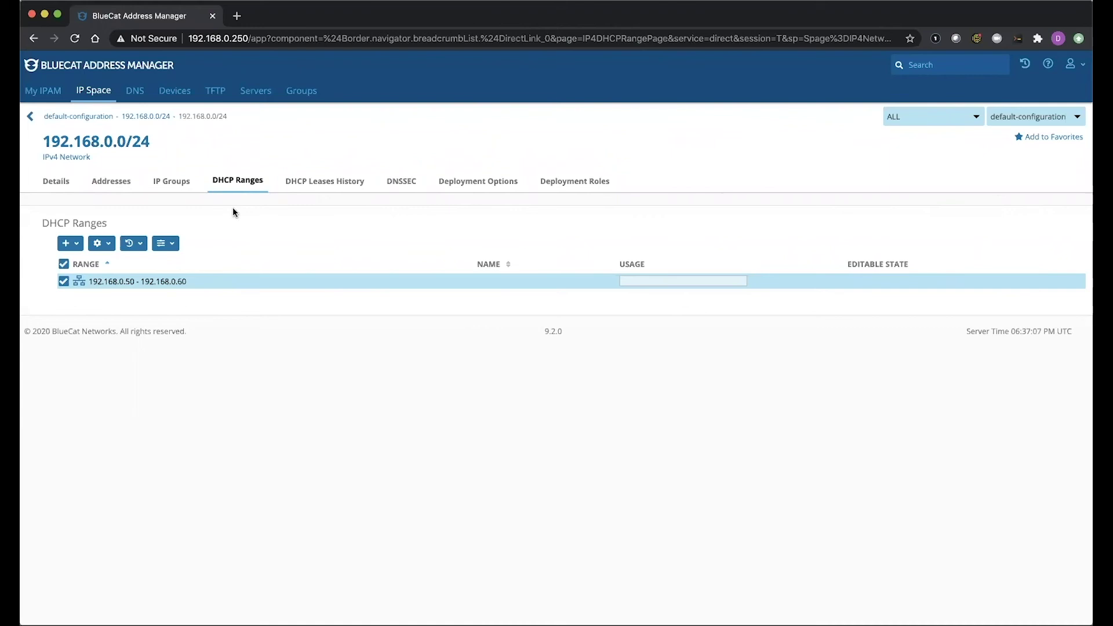
Show the ddlab.com zone's resource records under DNS, internal view, com
click(139, 99)
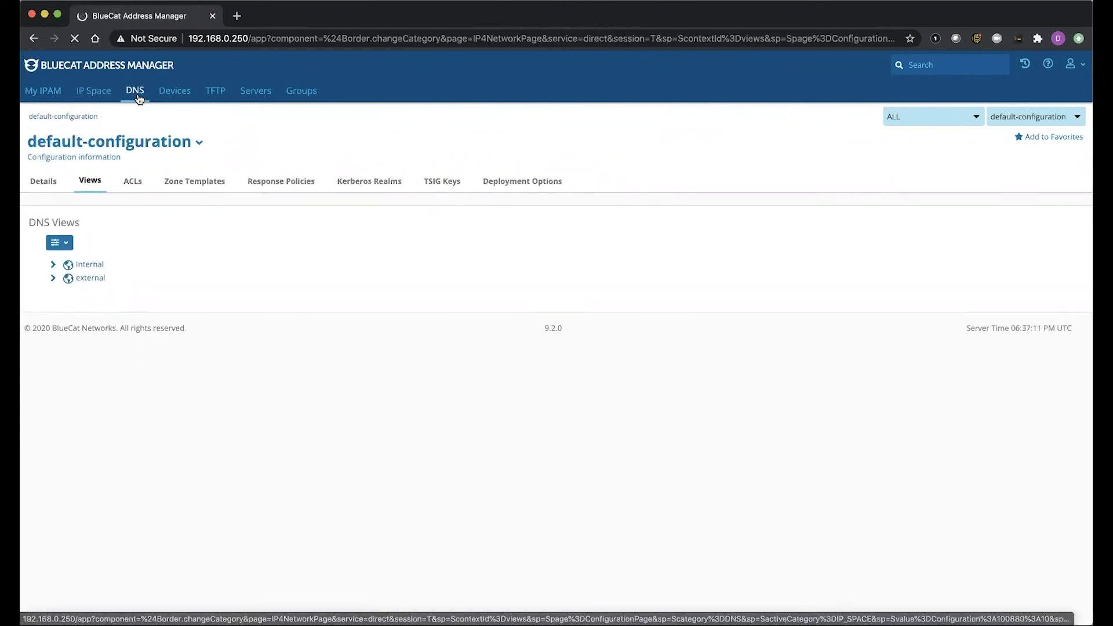
click(53, 265)
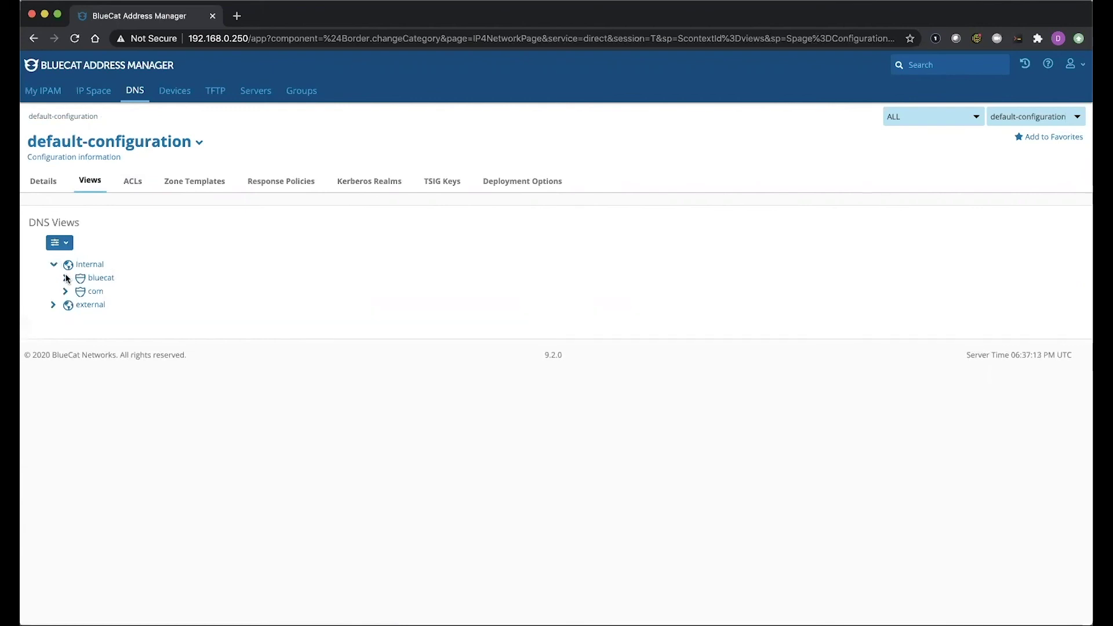
click(66, 291)
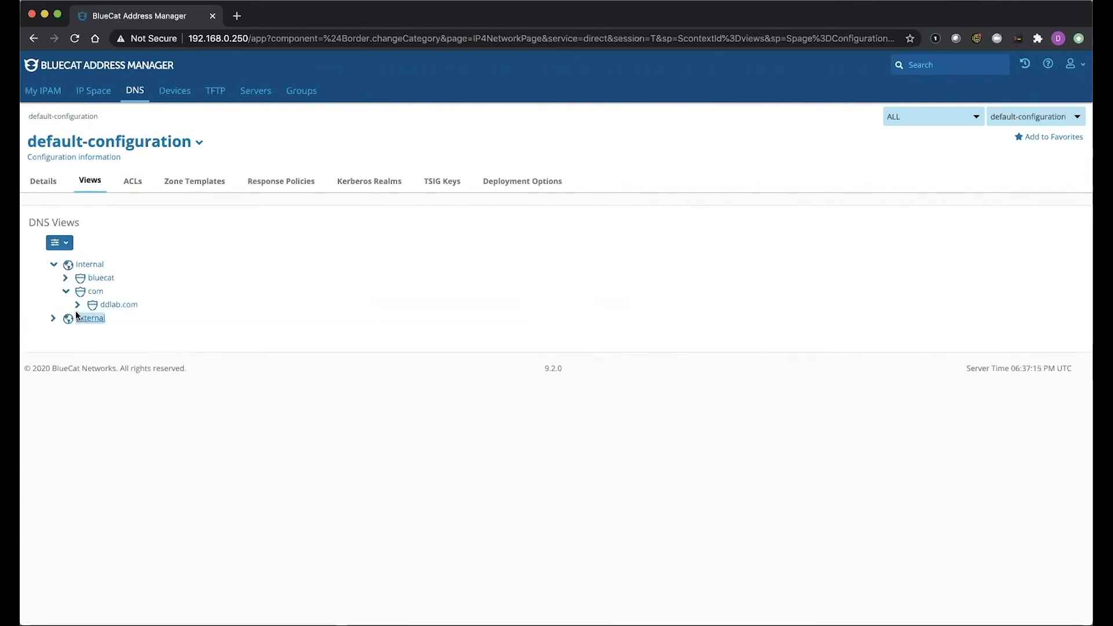
click(119, 305)
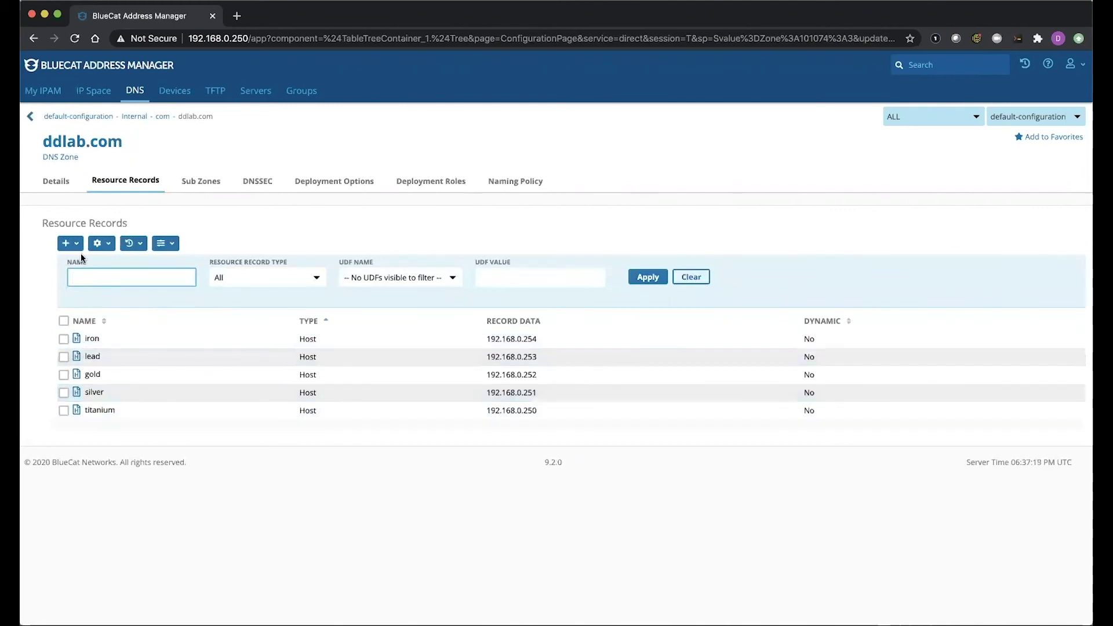
click(68, 243)
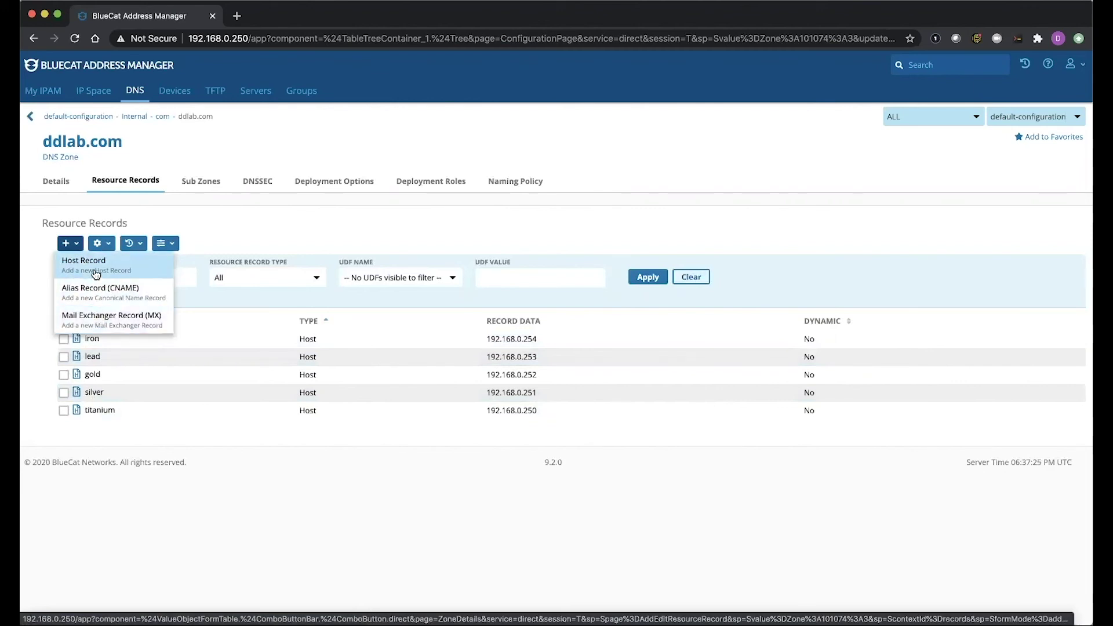
Create a host record named 'test' in ddlab.com with address 192.168.0.248
click(96, 273)
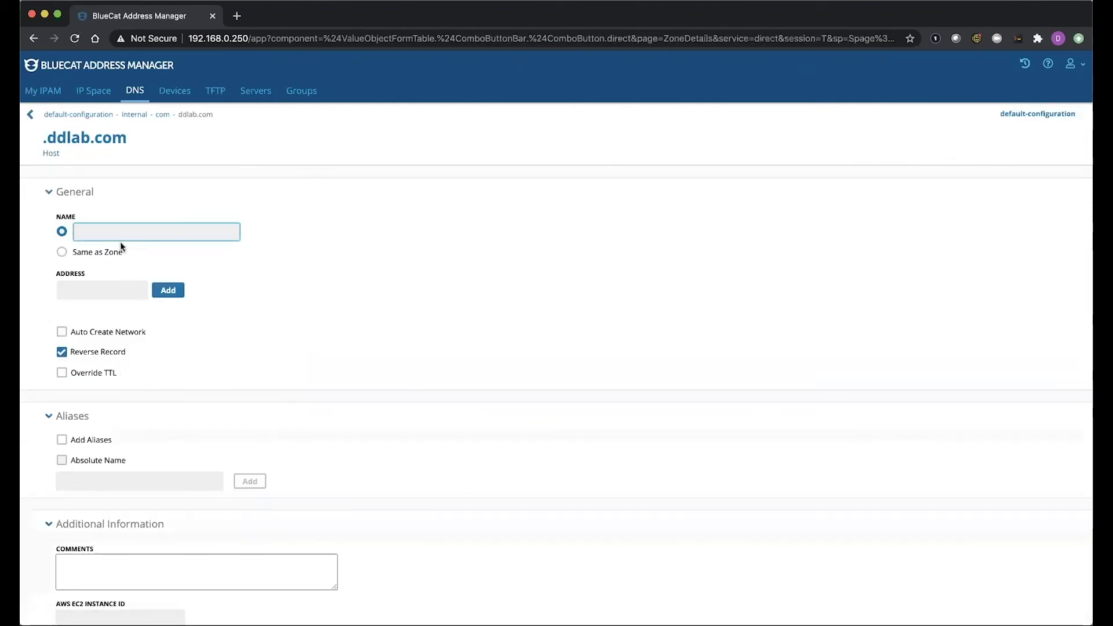
text(test)
key(Tab)
text(1)
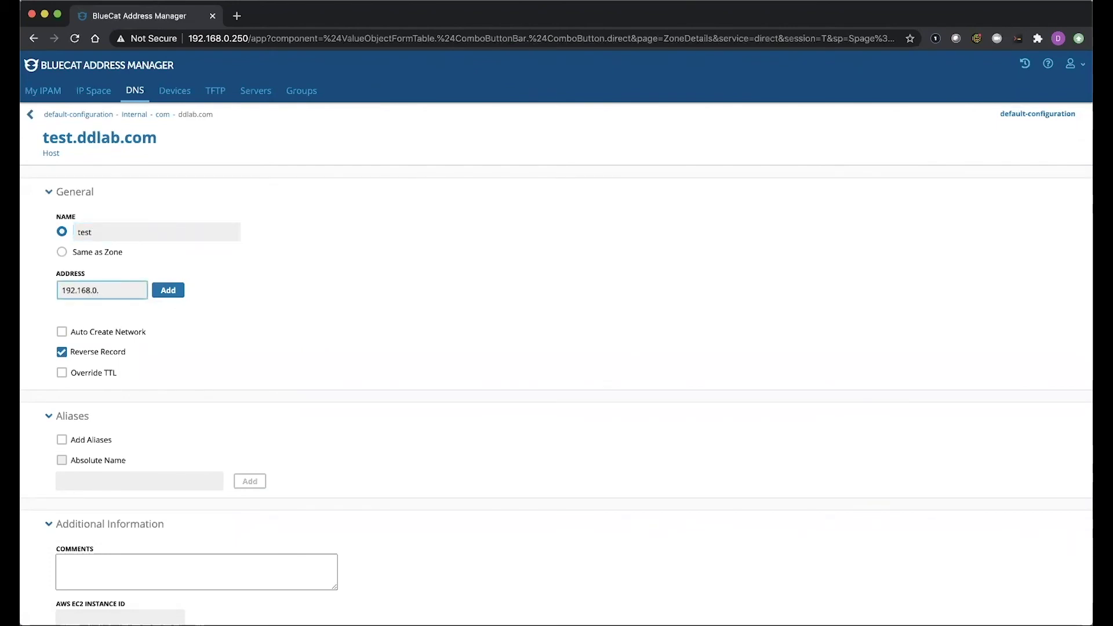
click(169, 291)
scroll(279, 352, down, 3)
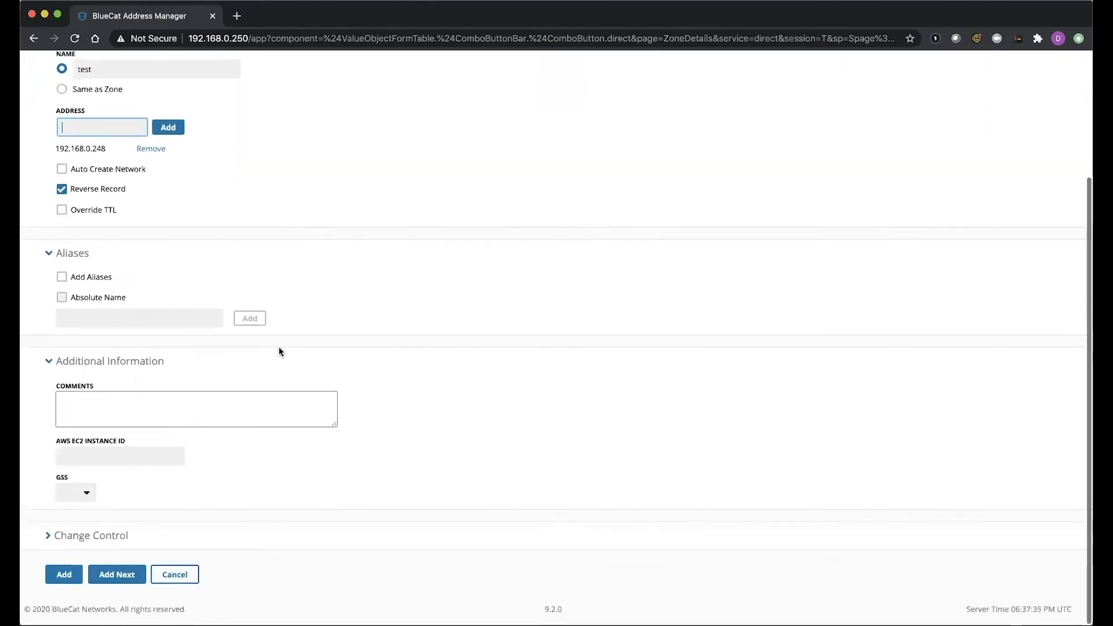
click(65, 577)
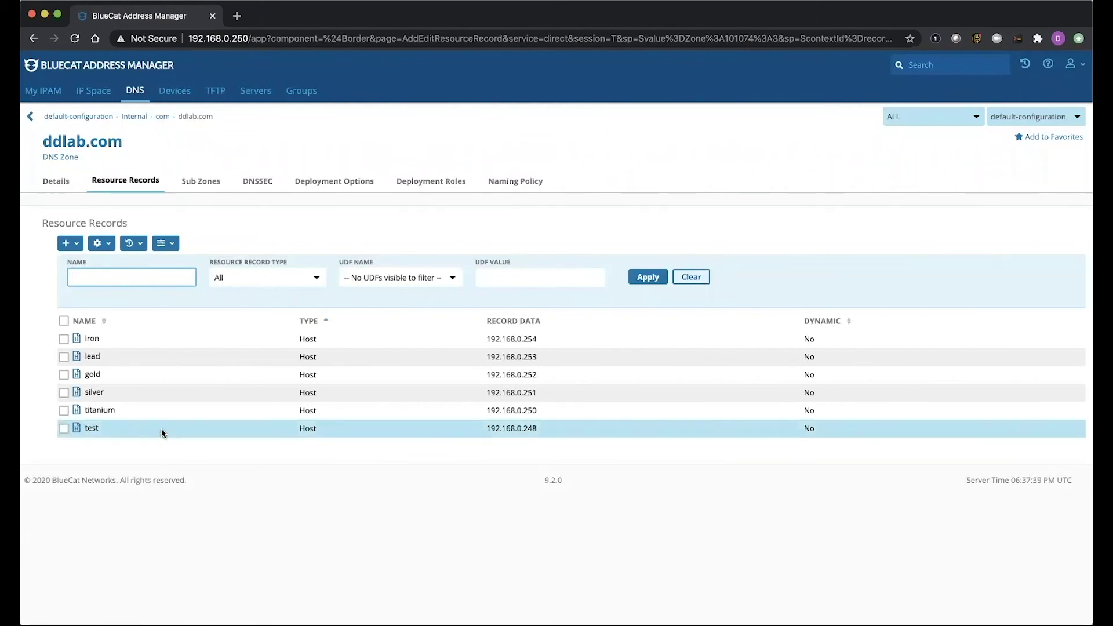
Delete the test.ddlab.com host record from the zone and confirm the deletion
click(64, 429)
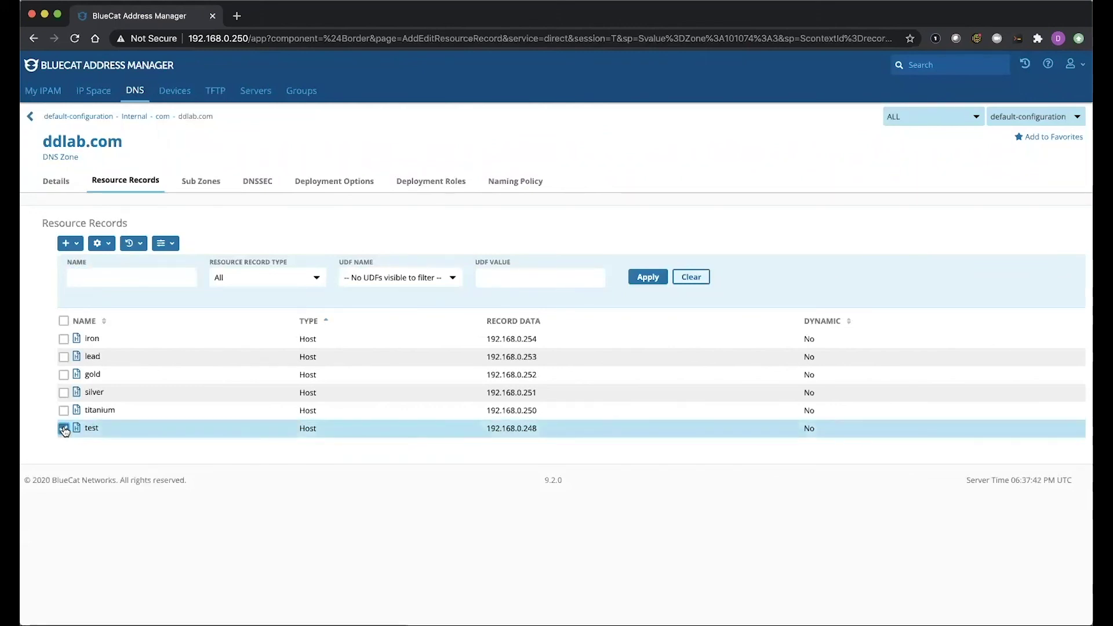
click(102, 244)
click(115, 323)
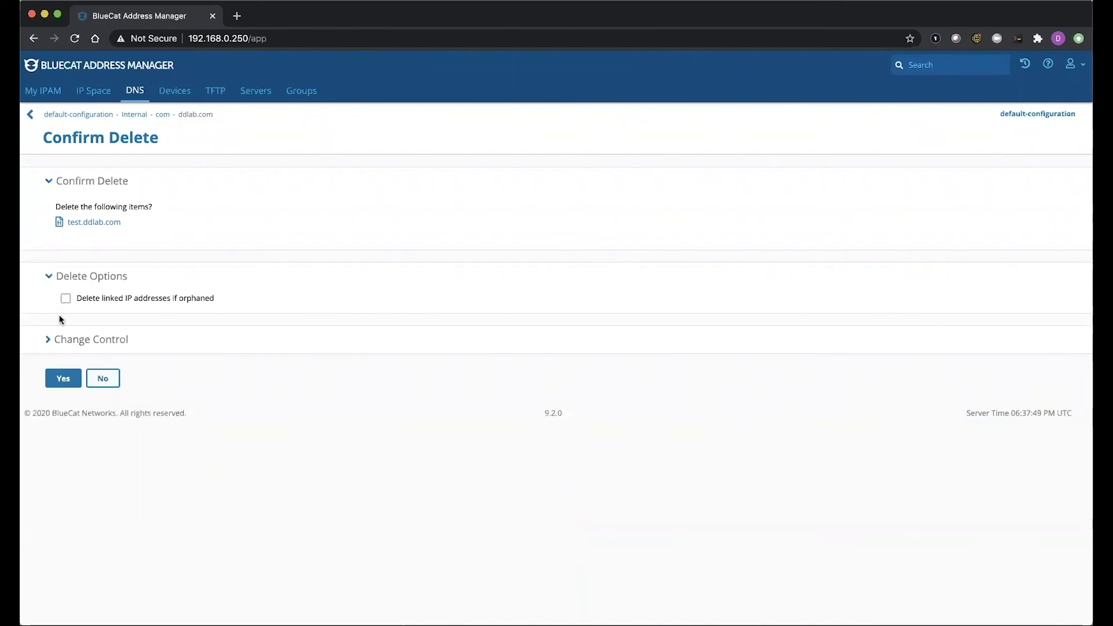
click(56, 376)
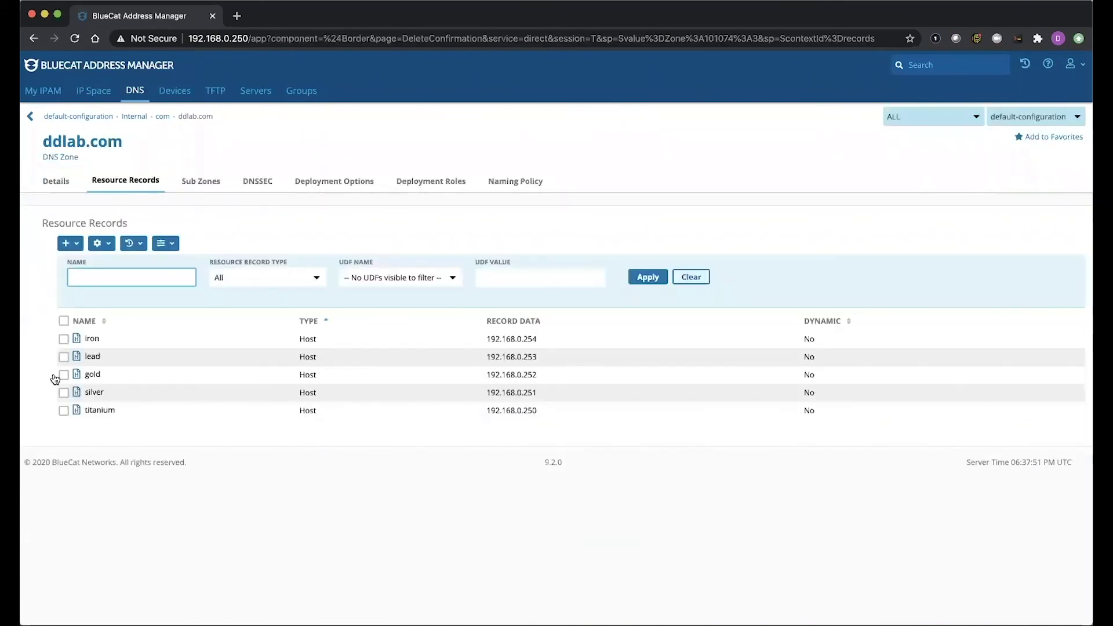